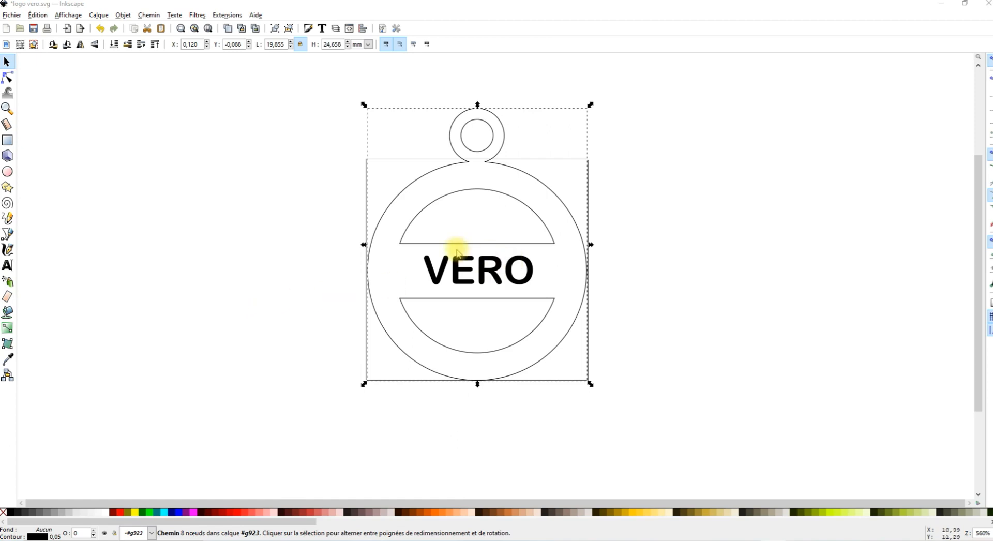
- Select all the shapes of the VERO logo, including the text and ring, and apply the object-to-path conversion
left_click(694, 254)
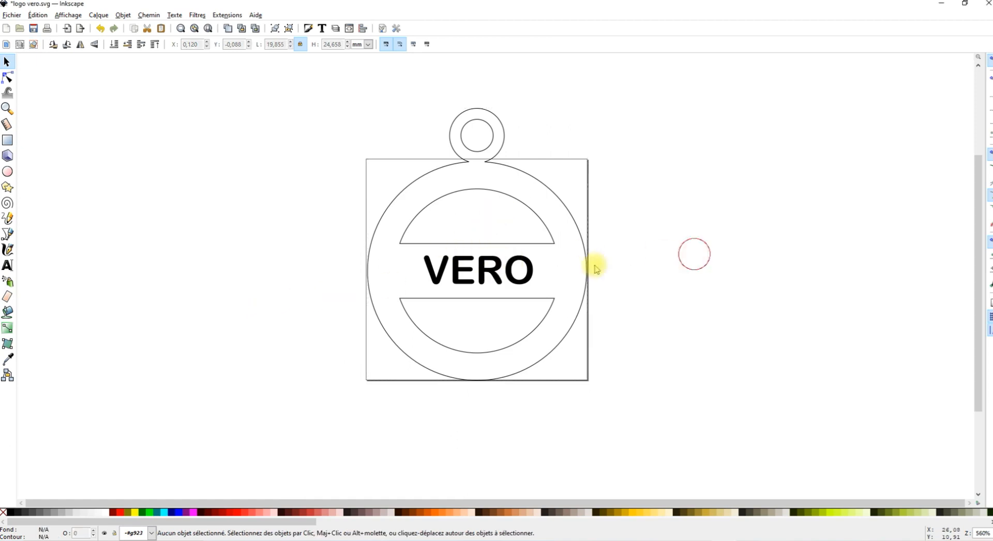
left_click(491, 264)
left_click_drag(343, 102, 663, 440)
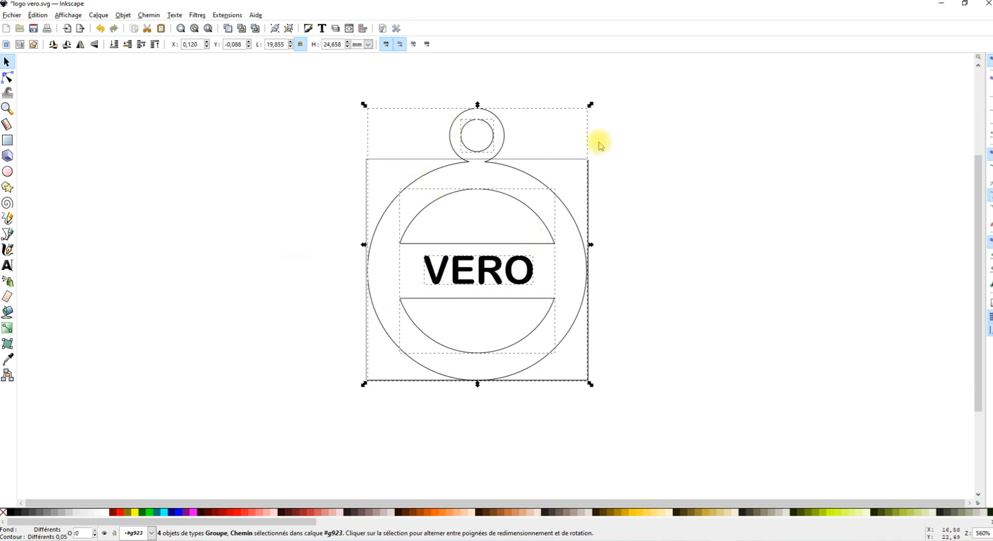
left_click(645, 239)
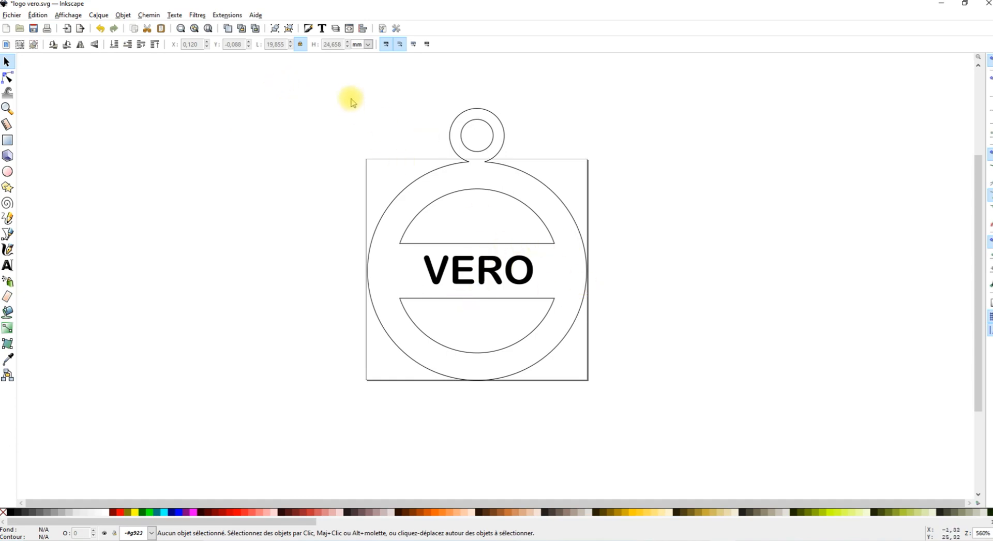
left_click_drag(341, 88, 645, 402)
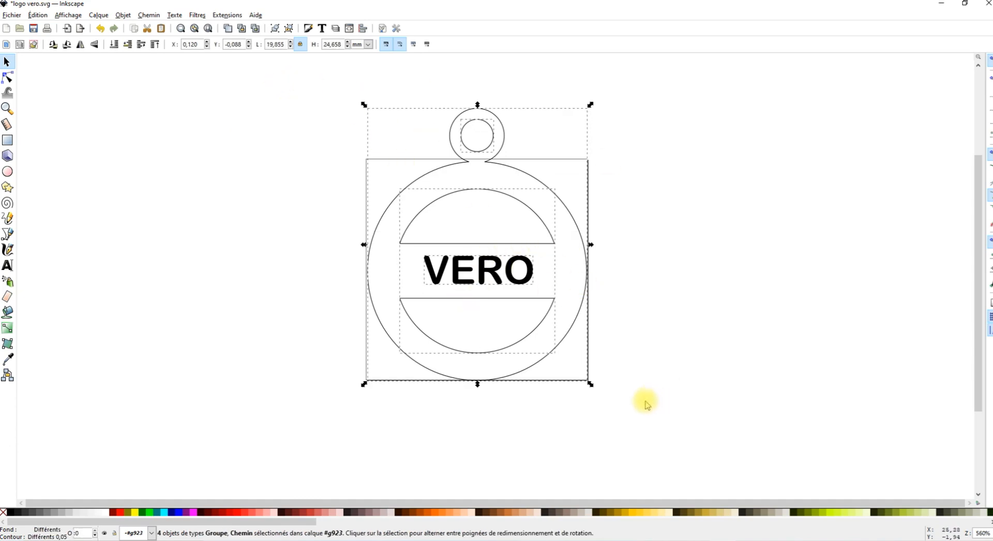
left_click(149, 15)
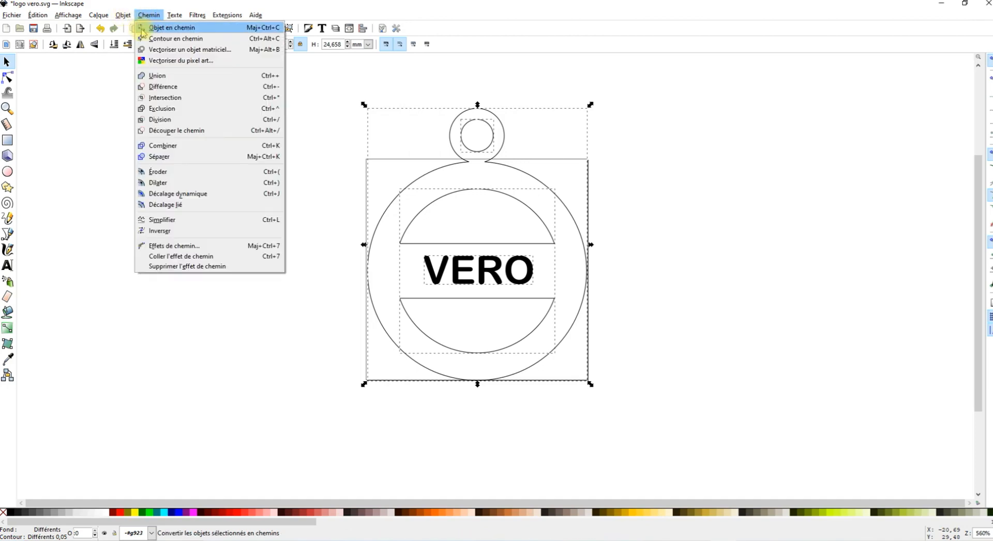
left_click(165, 28)
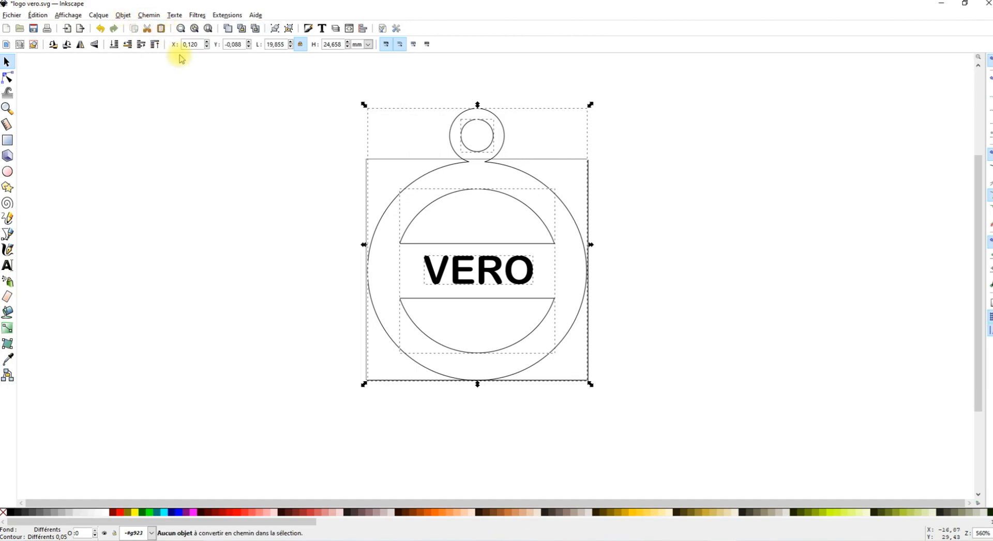
- Display the path nodes of the selected logo shapes to check them, and clear the selection
left_click(8, 77)
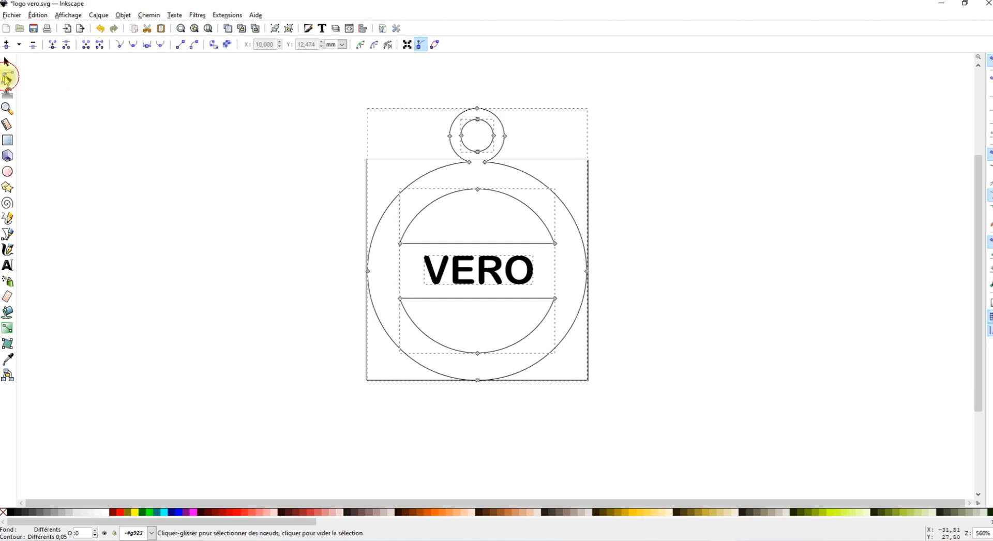
left_click(590, 190)
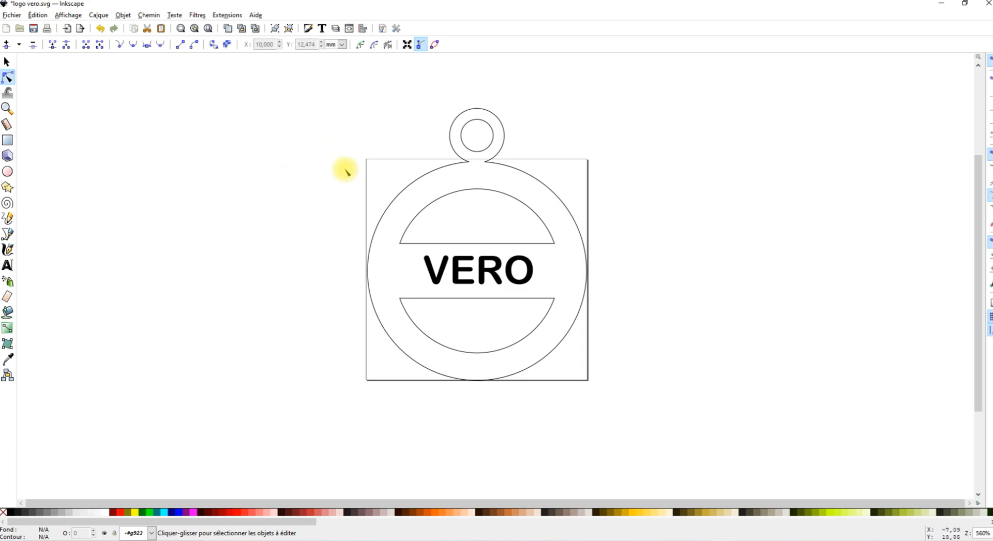
- Select the whole VERO logo and move it off the page to its left, at about X -24.1 mm and Y 0.3 mm
left_click(7, 63)
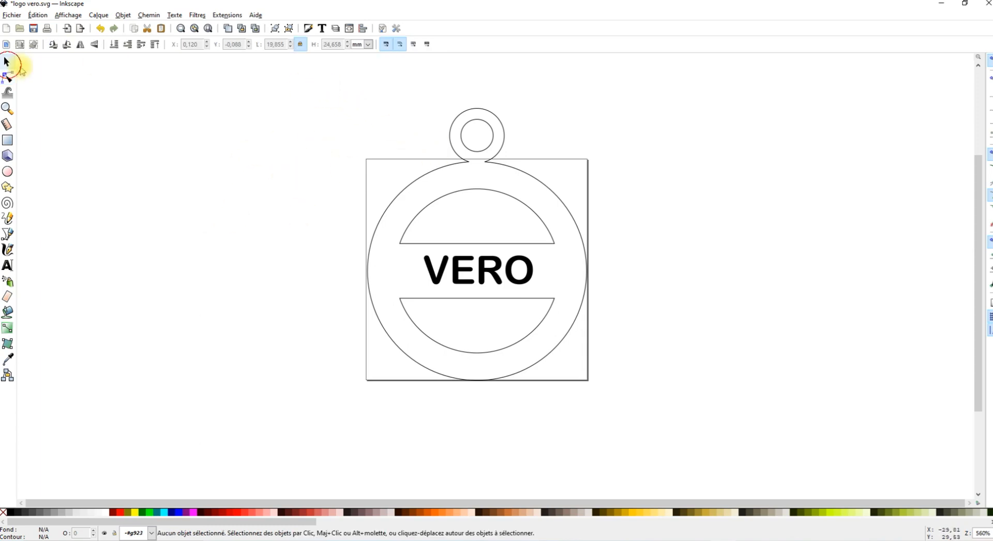
left_click_drag(296, 79, 693, 430)
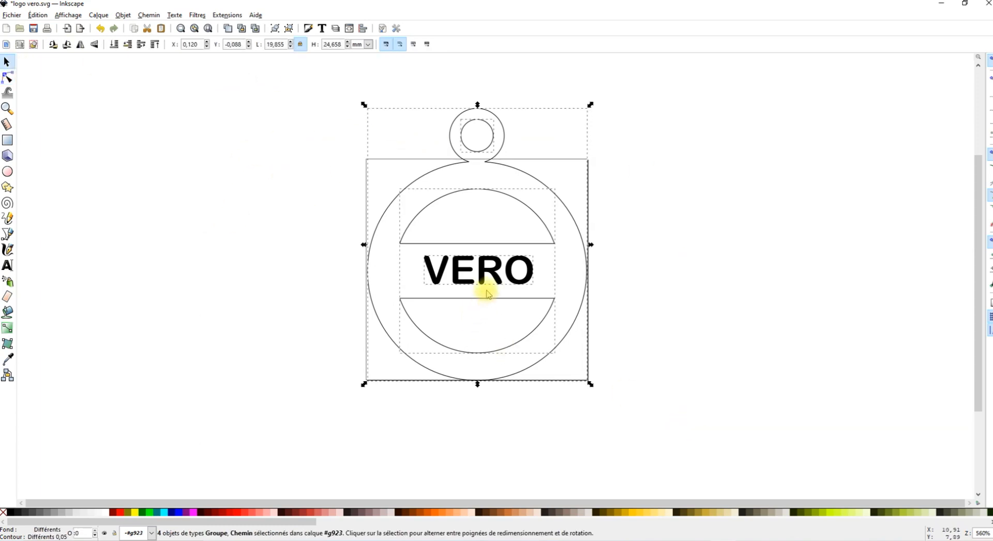
left_click_drag(479, 265, 211, 260)
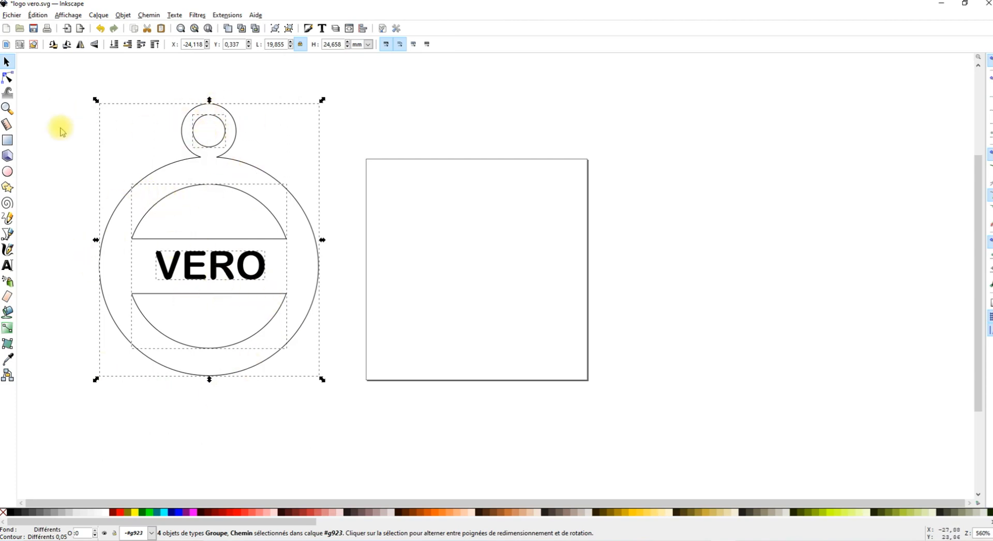
left_click(13, 15)
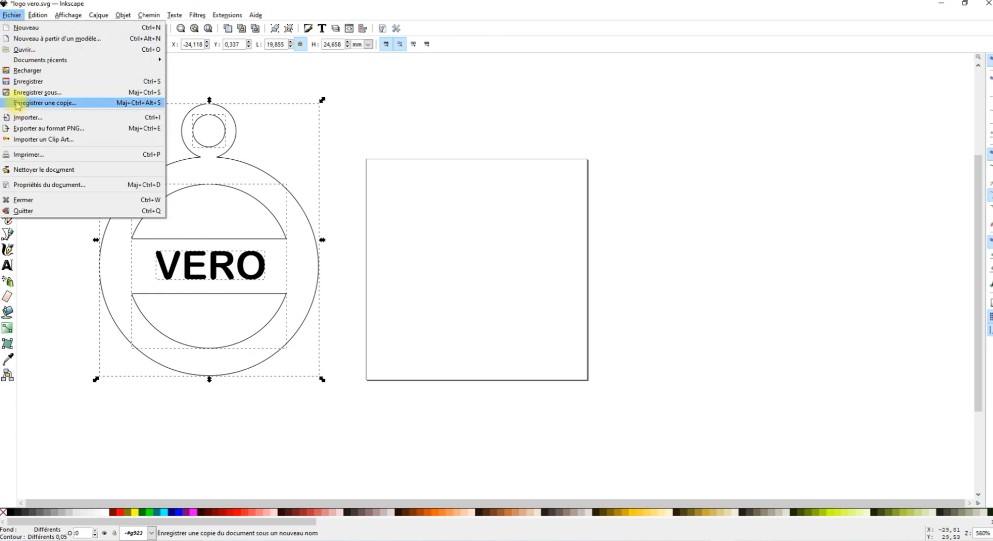
left_click(41, 93)
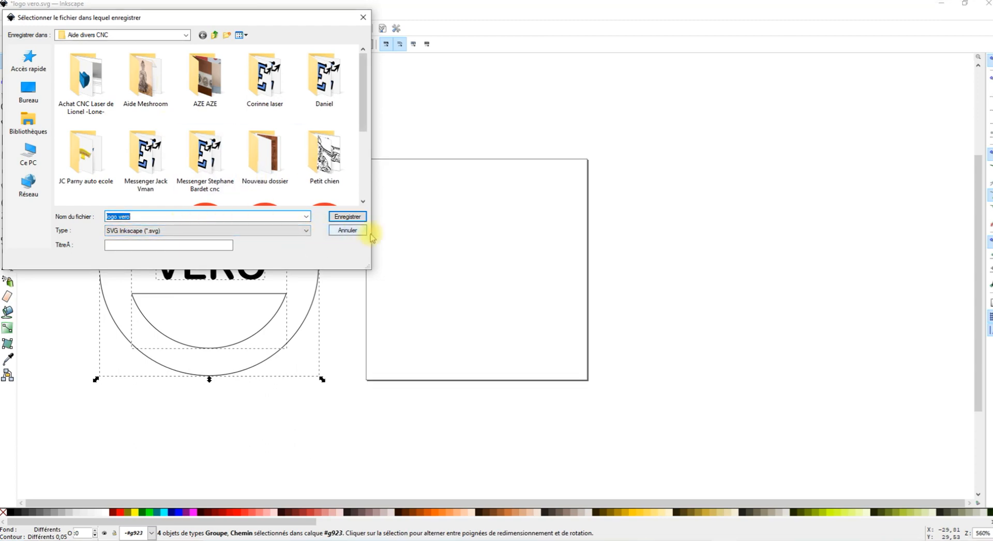
left_click(348, 232)
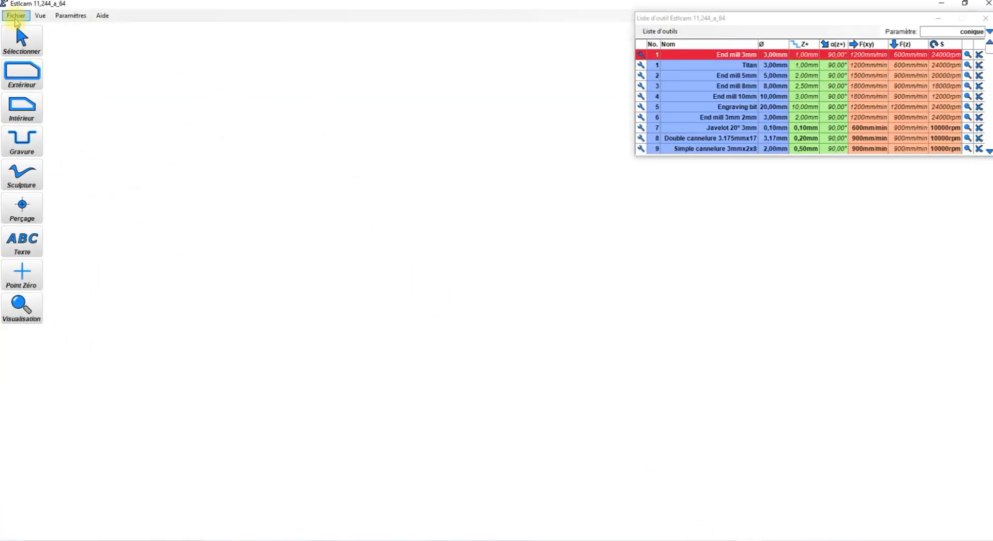
- In Estlcam, open logo vero.svg from the Aide divers CNC folder with its width adjusted to 20 mm
left_click(18, 19)
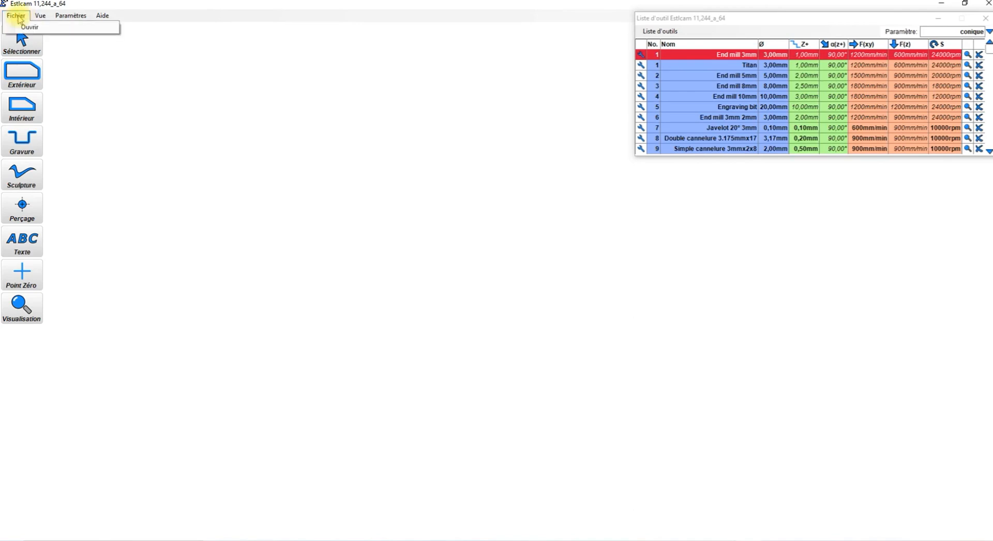
left_click(22, 26)
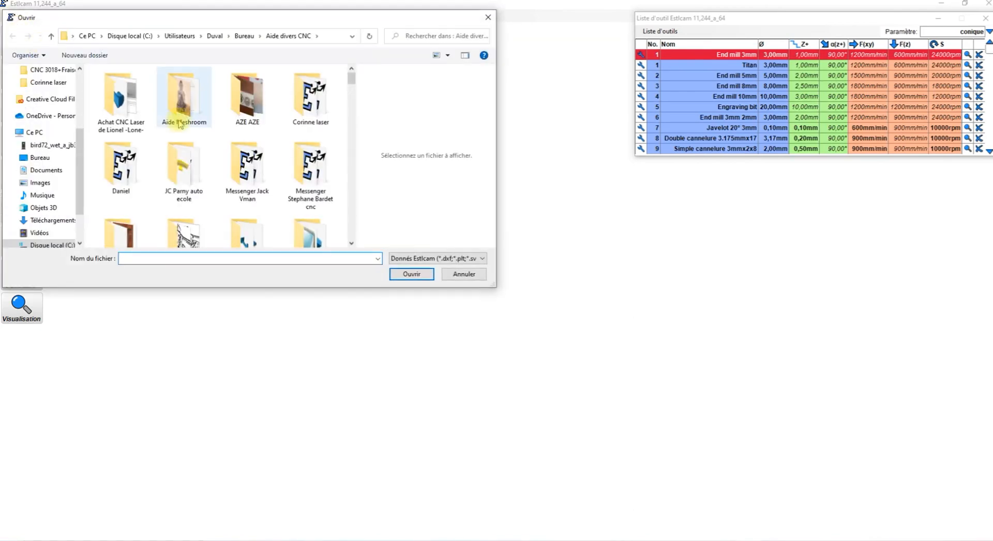
scroll(263, 161, "down", 2)
scroll(262, 162, "down", 10)
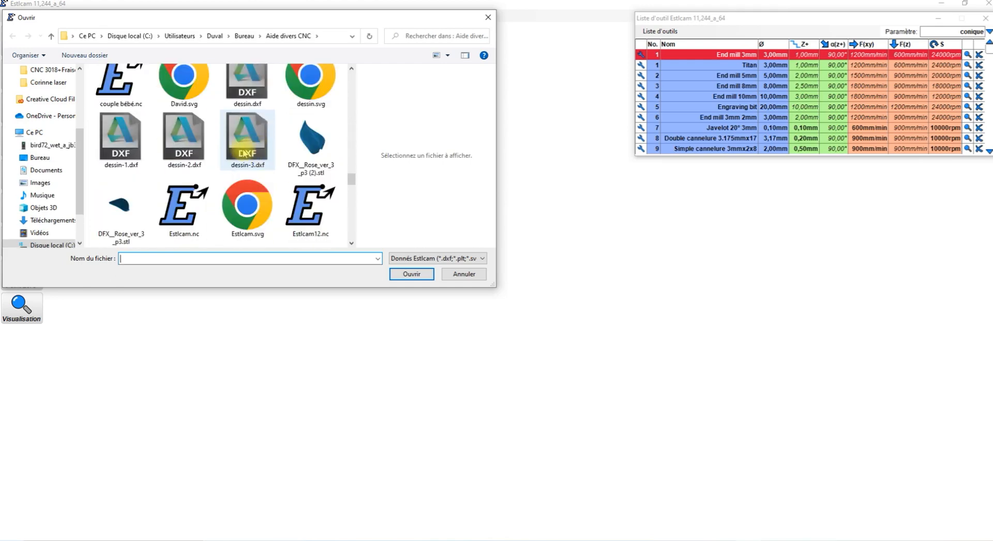
scroll(244, 154, "down", 12)
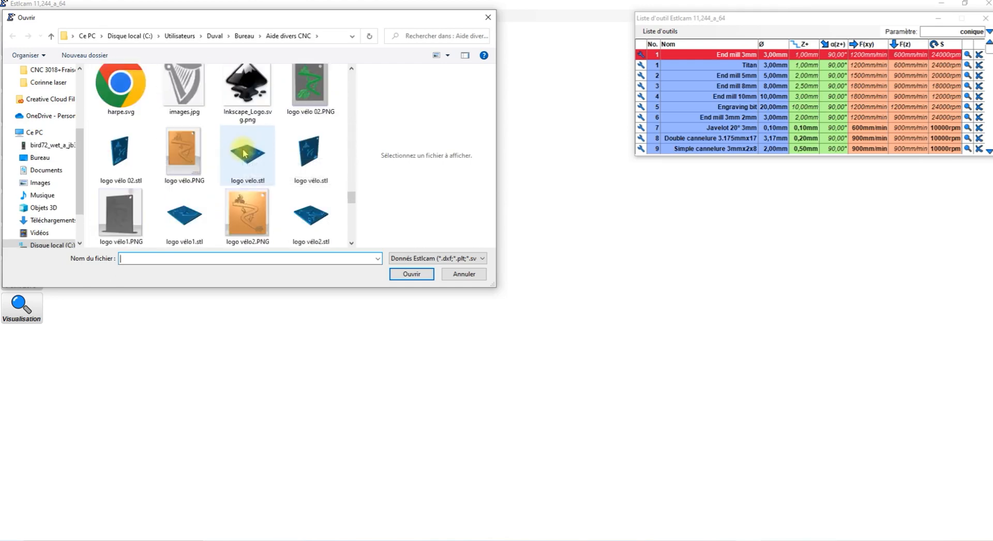
scroll(244, 153, "up", 2)
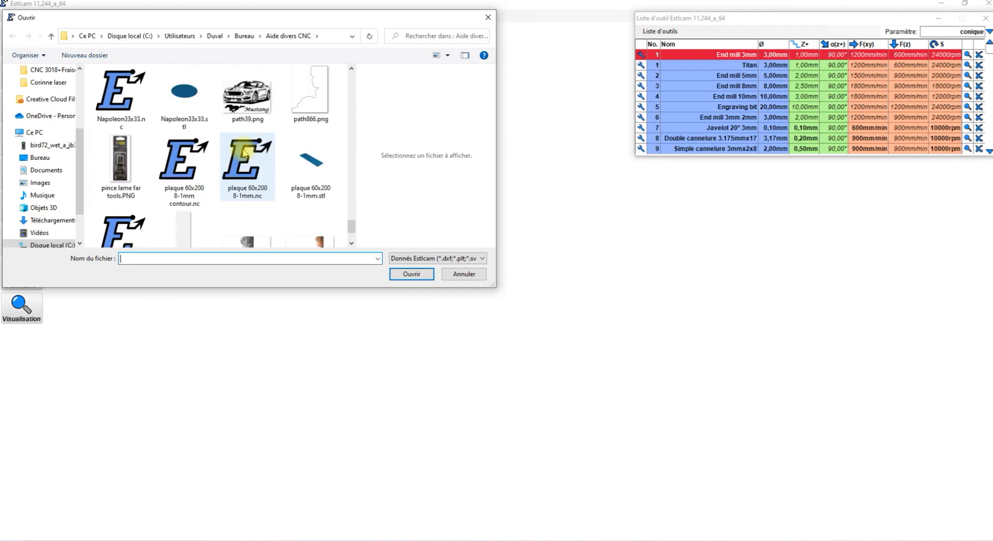
scroll(243, 154, "up", 5)
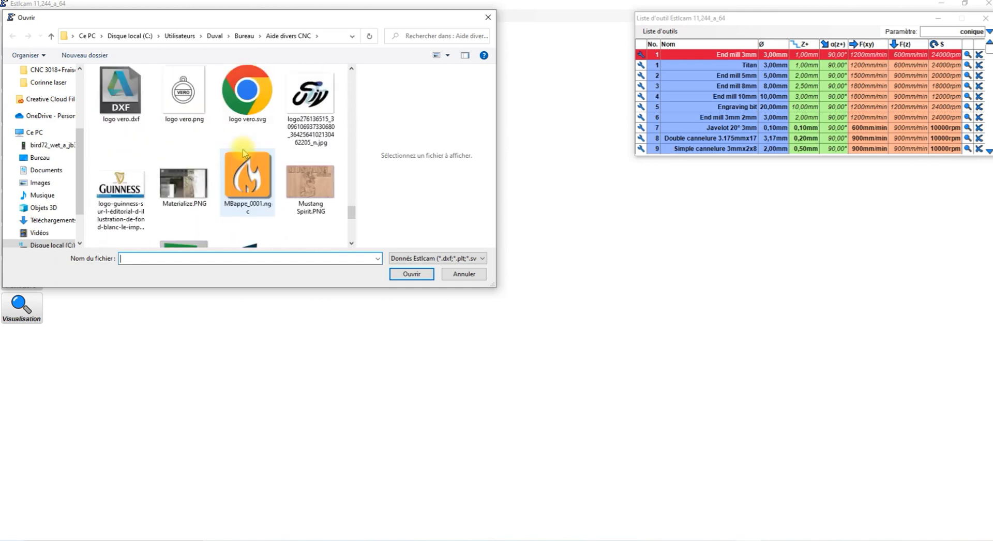
left_click(246, 92)
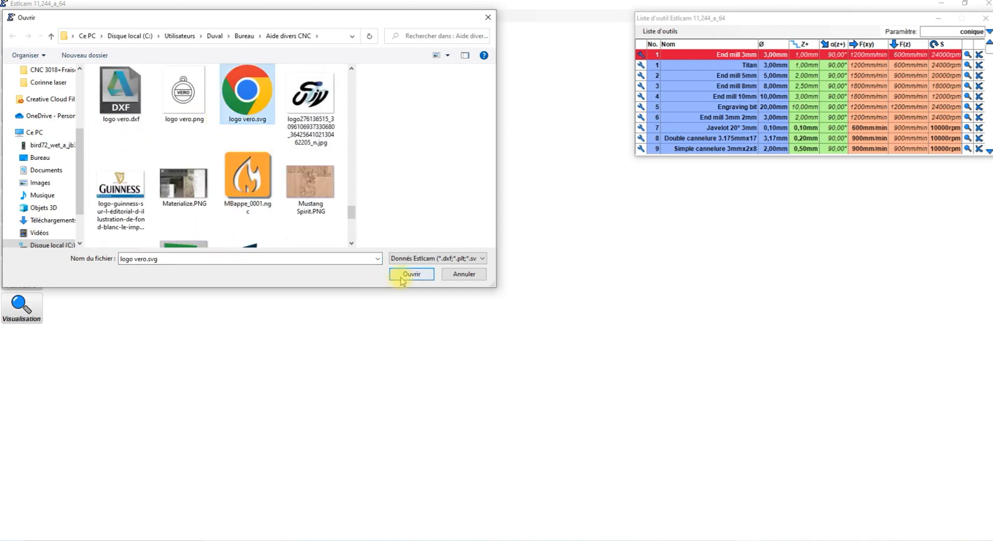
left_click(412, 274)
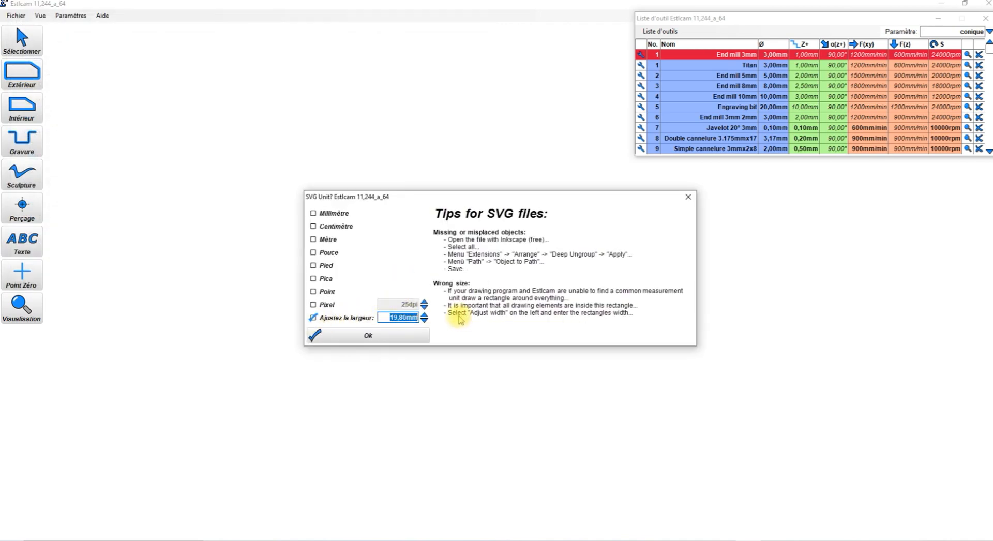
type("20")
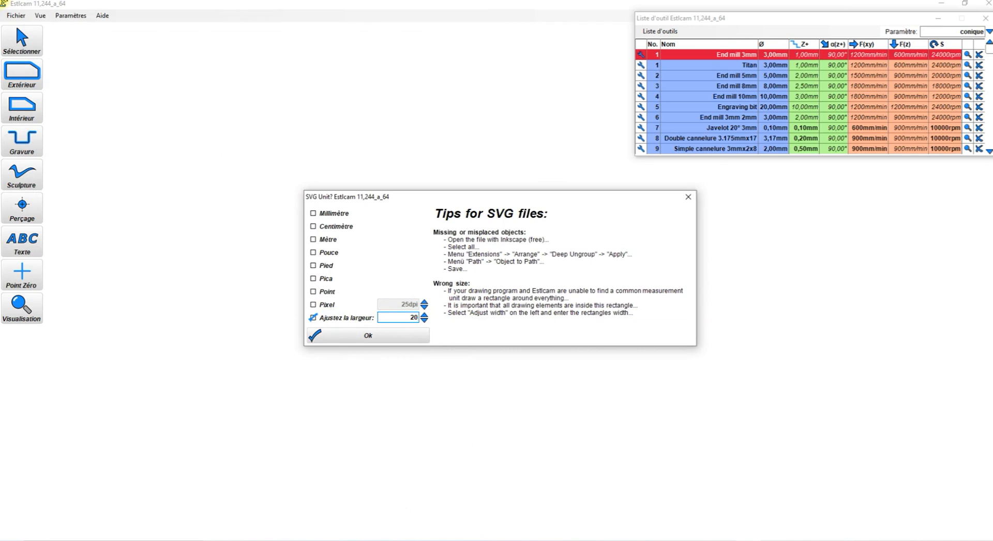
left_click(364, 336)
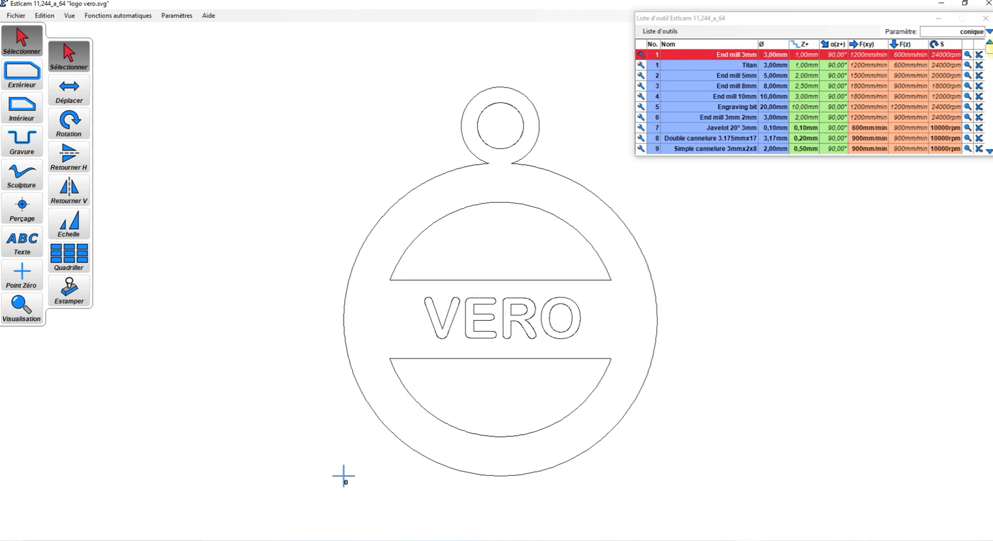
- Hide the program's tooltips (Masquer les infobulles)
mouse_move(967, 56)
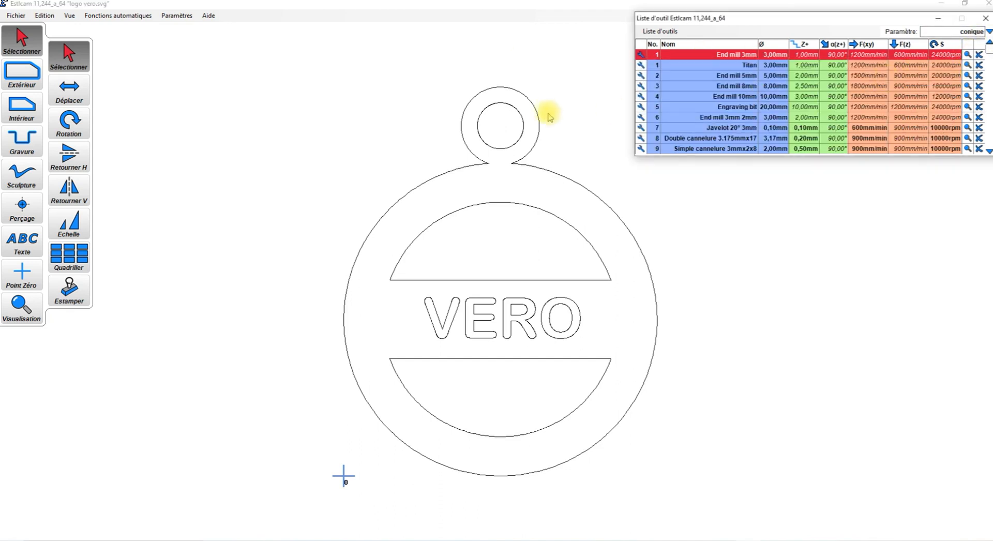
left_click(176, 16)
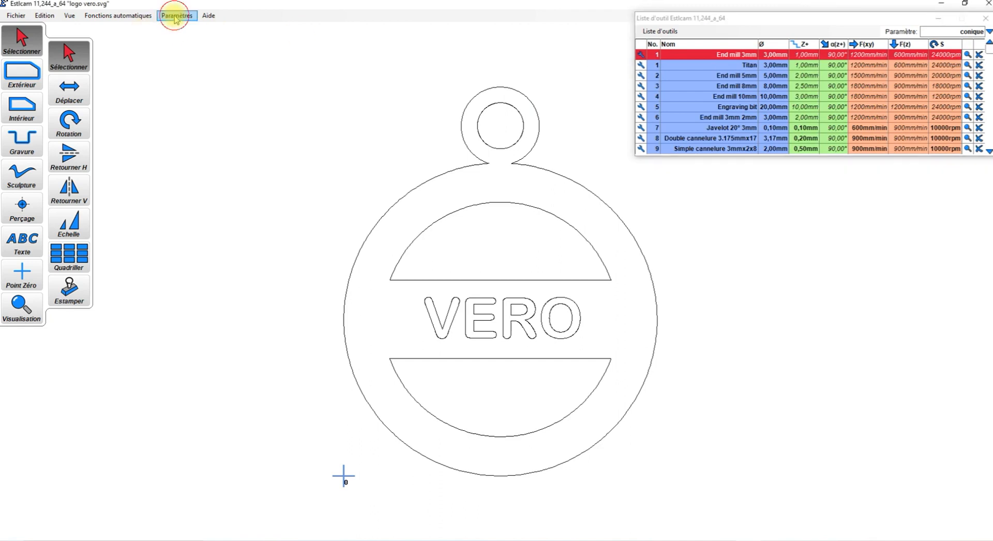
left_click(179, 19)
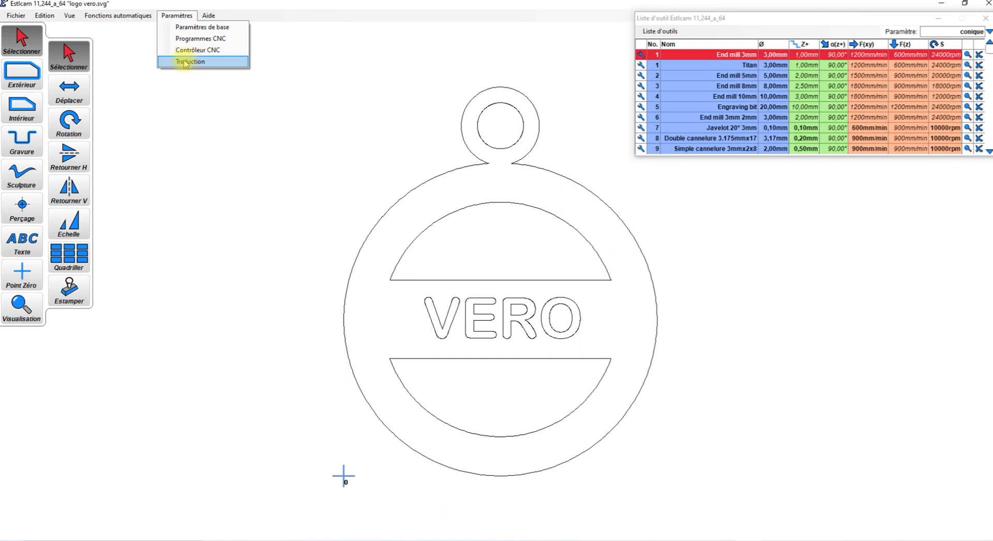
mouse_move(207, 15)
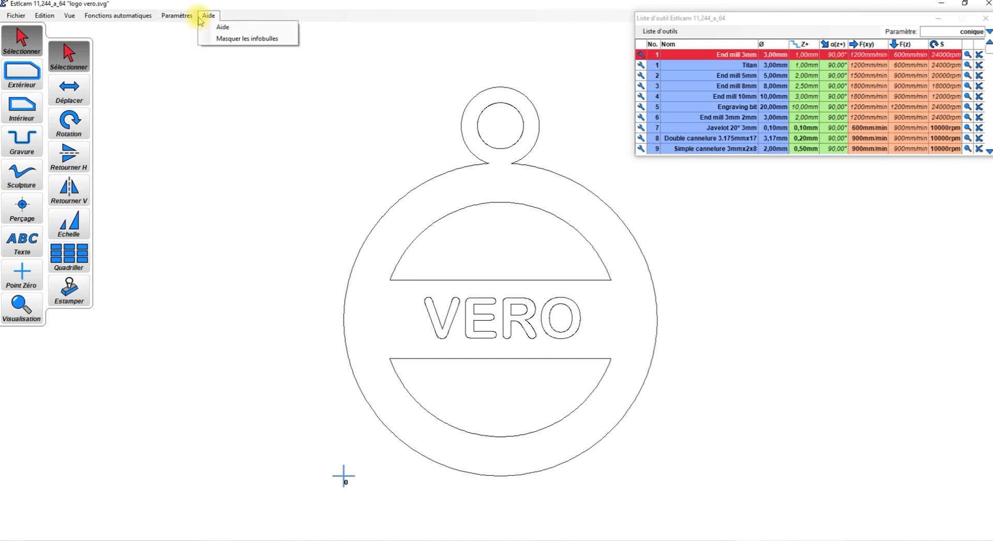
left_click(231, 40)
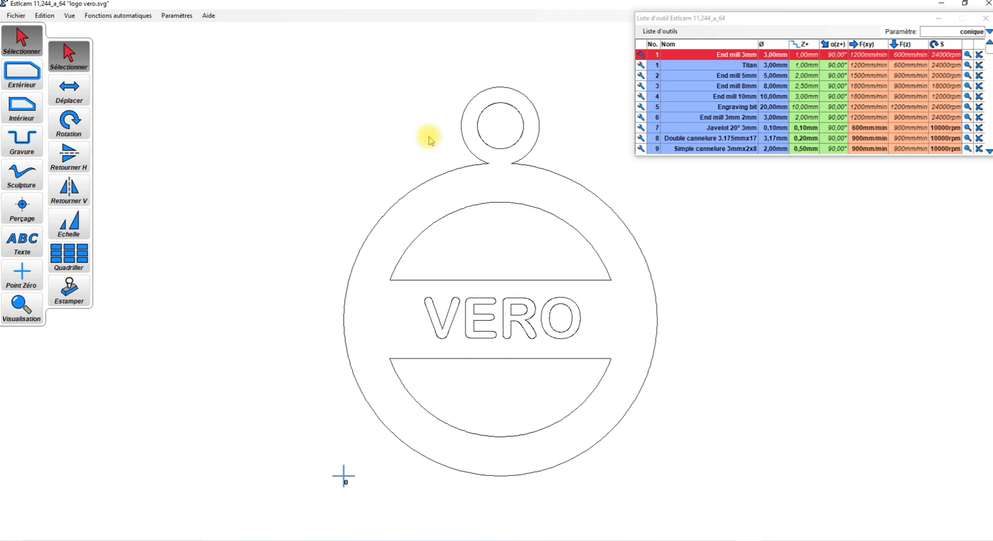
- Try an inside contour on the ring's hole with the End mill 3mm tool, and delete that toolpath
left_click(29, 117)
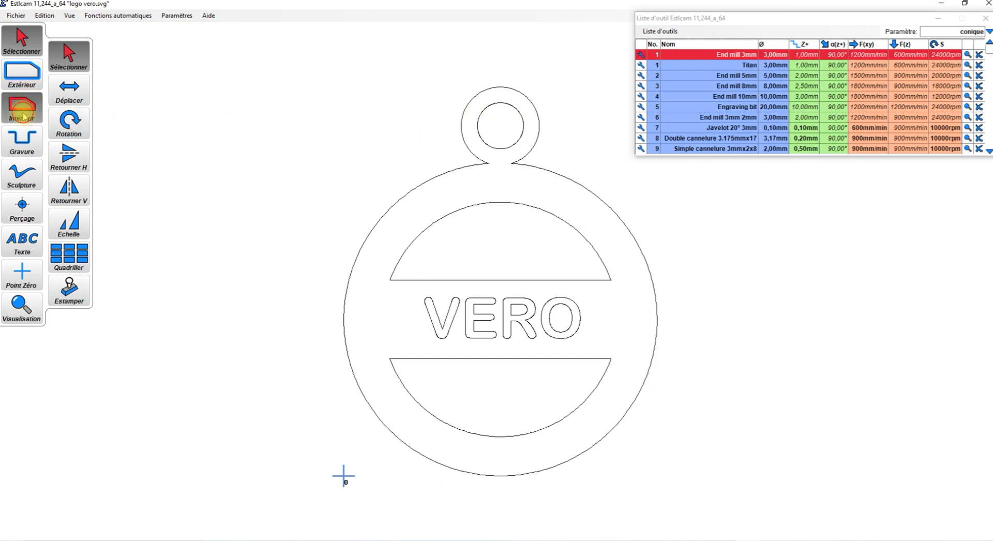
left_click(489, 148)
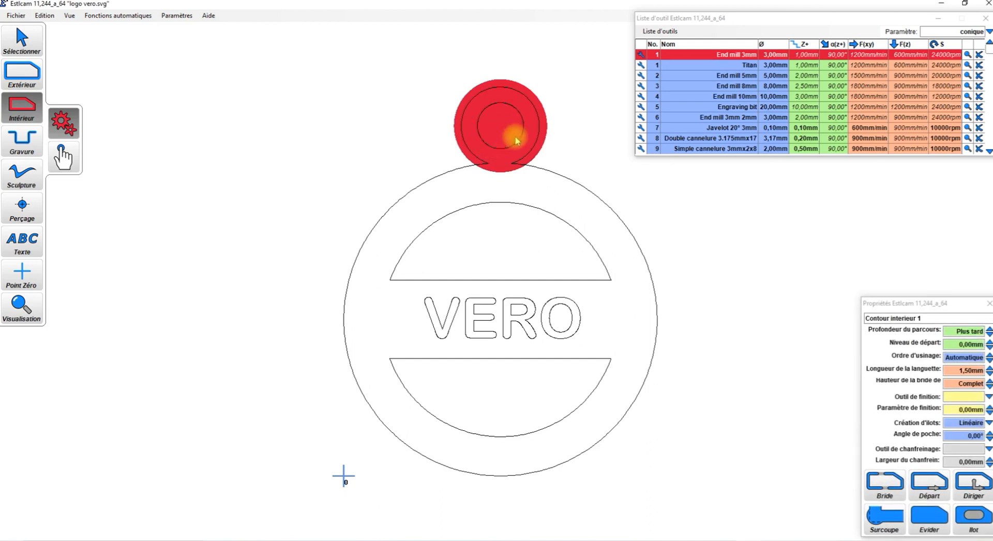
left_click(517, 159)
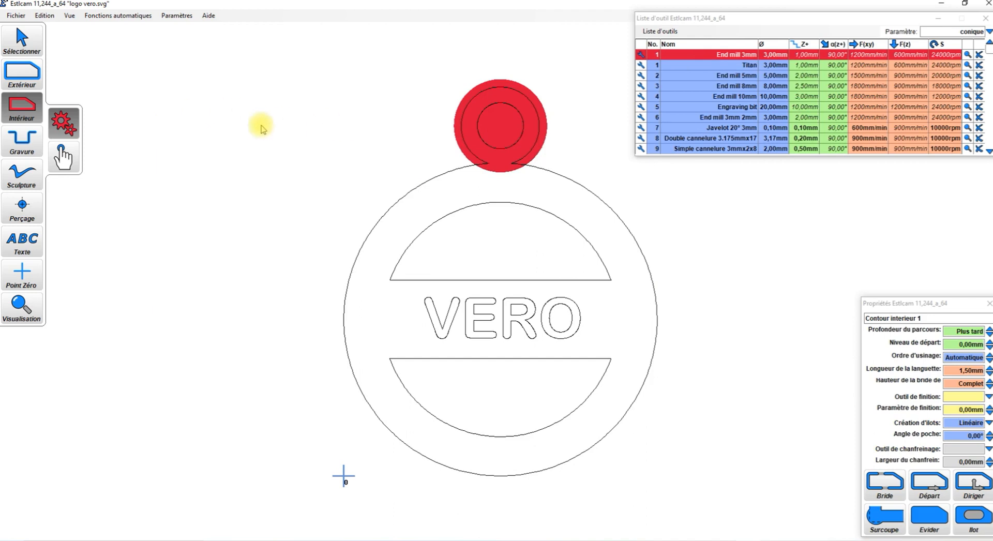
key("Delete")
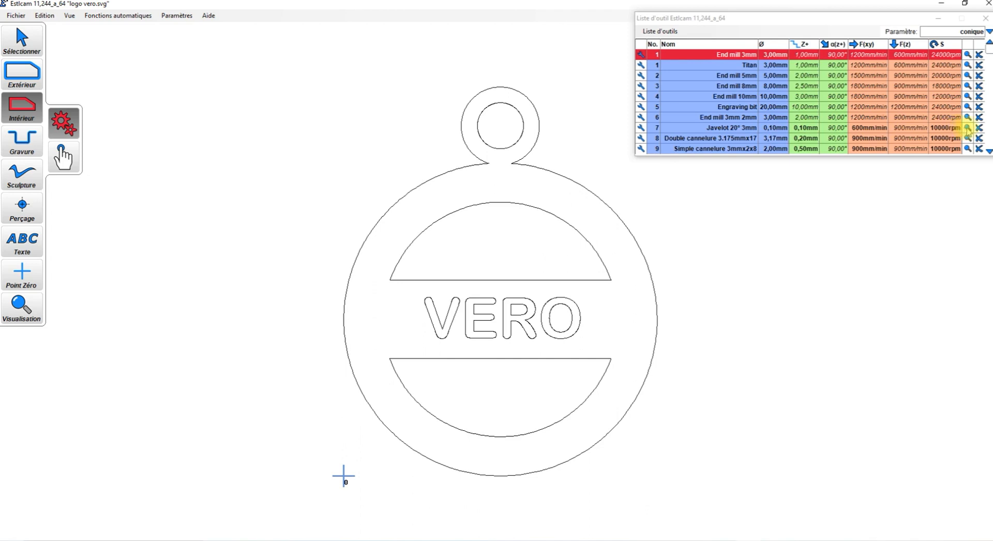
- Create an inside contour on the letter V with the Javelot 20° 3mm tool, set its depth to 1.00 mm and pocket it (Evider)
left_click(967, 128)
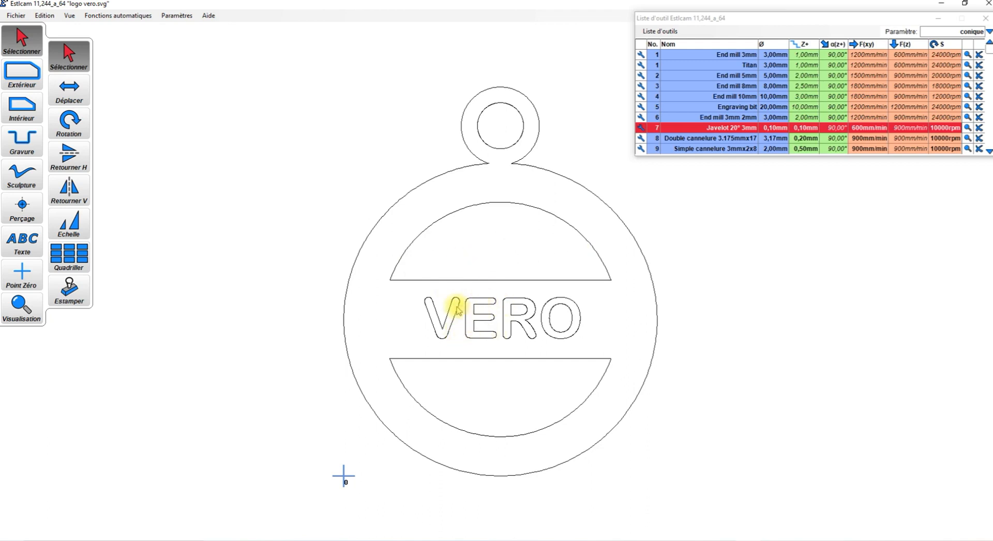
left_click(20, 117)
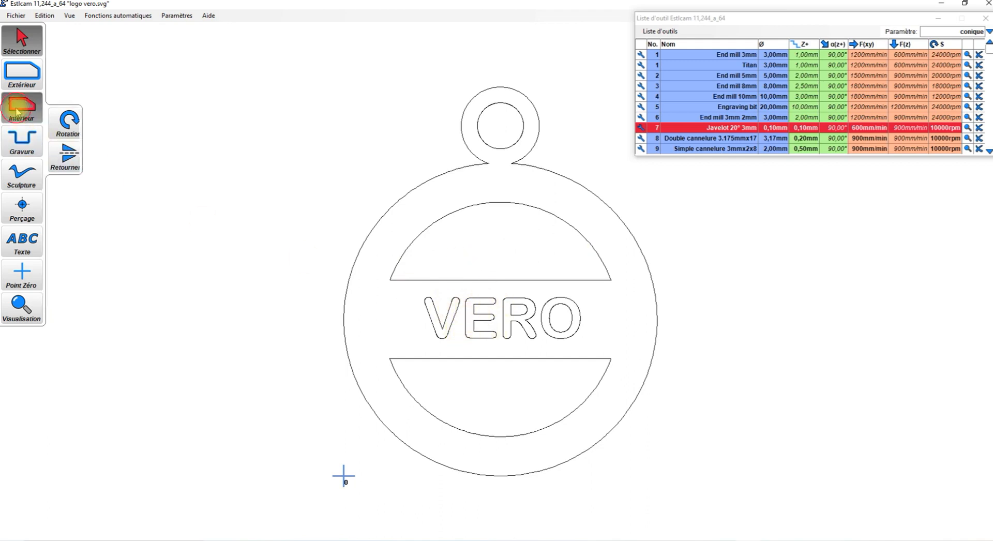
left_click(436, 332)
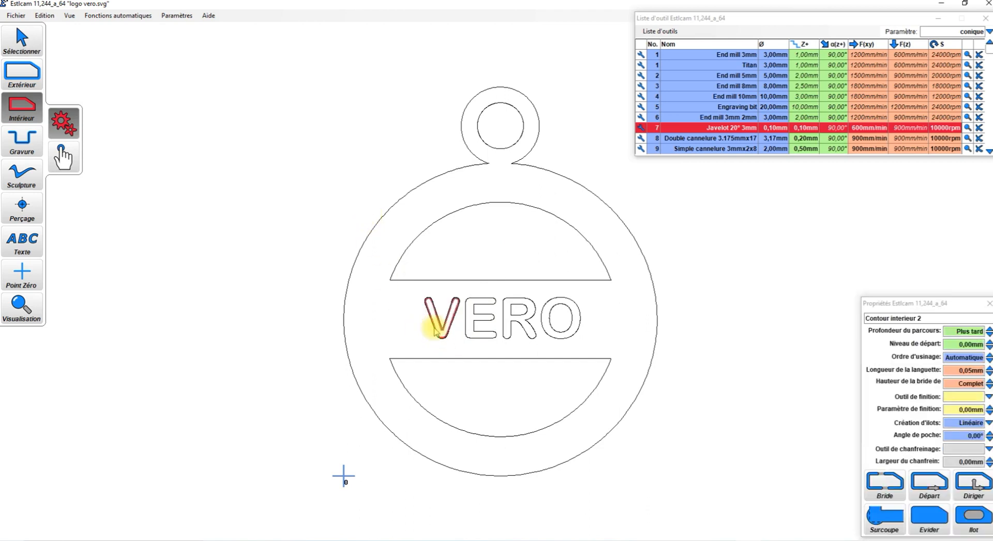
left_click(920, 524)
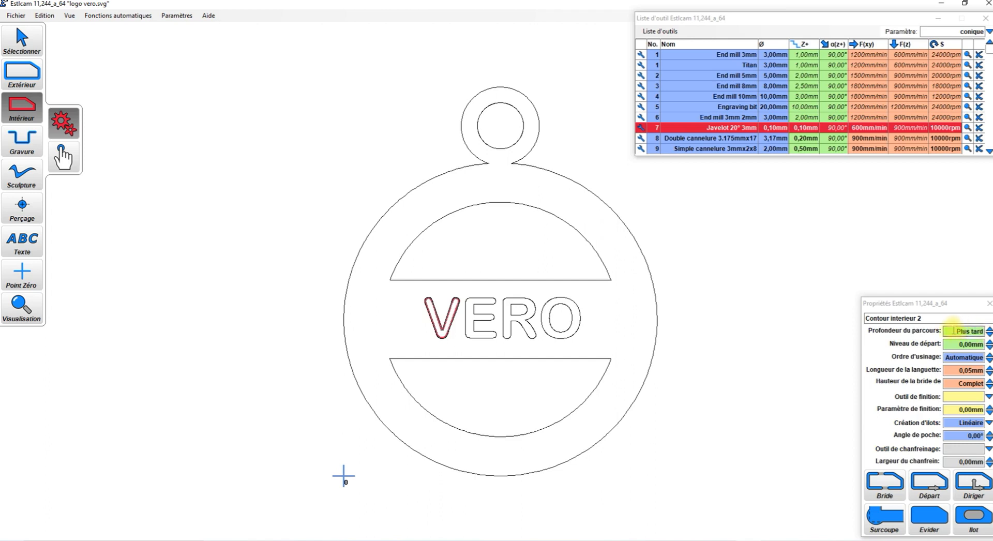
left_click(989, 335)
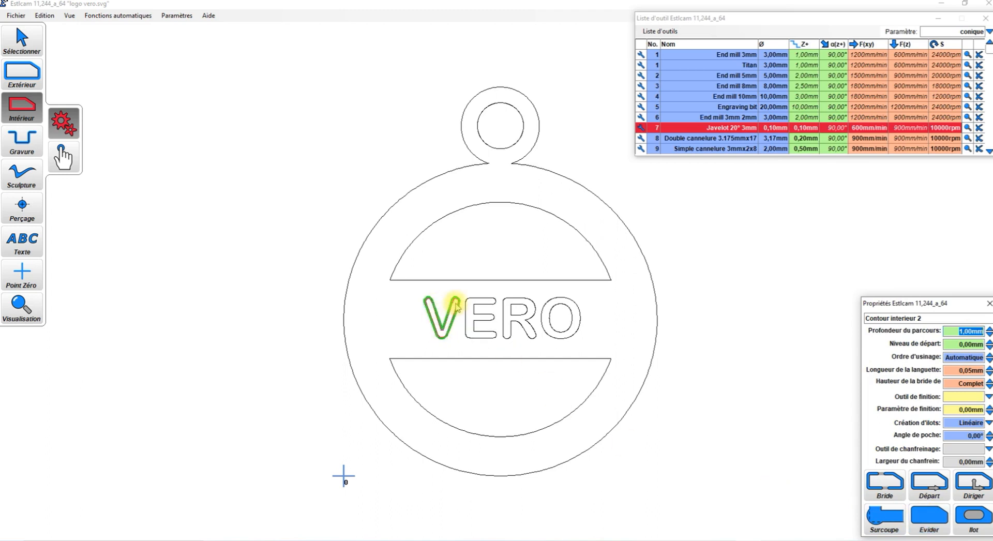
left_click(930, 523)
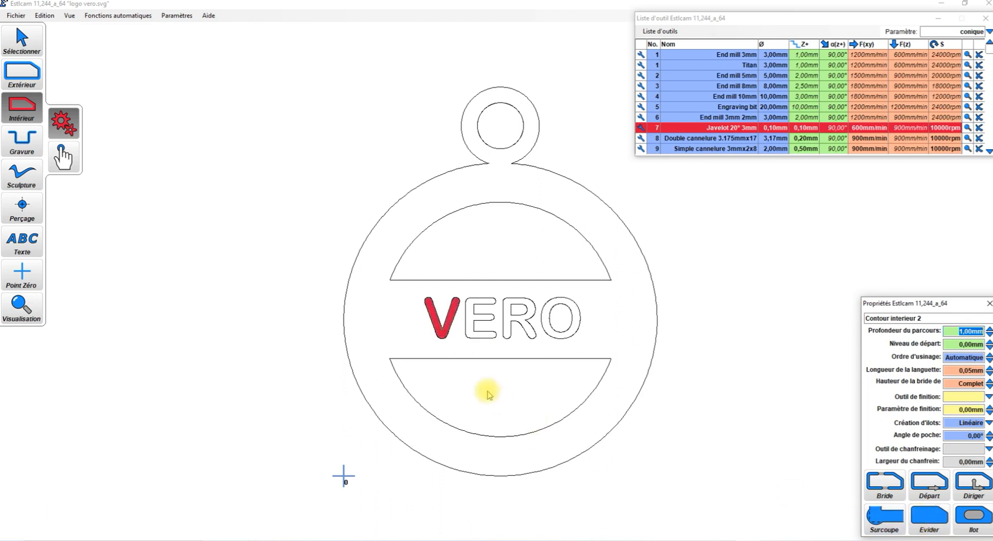
- Create an inside contour on the letter E, 1.00 mm deep, and pocket it (Evider)
left_click(466, 327)
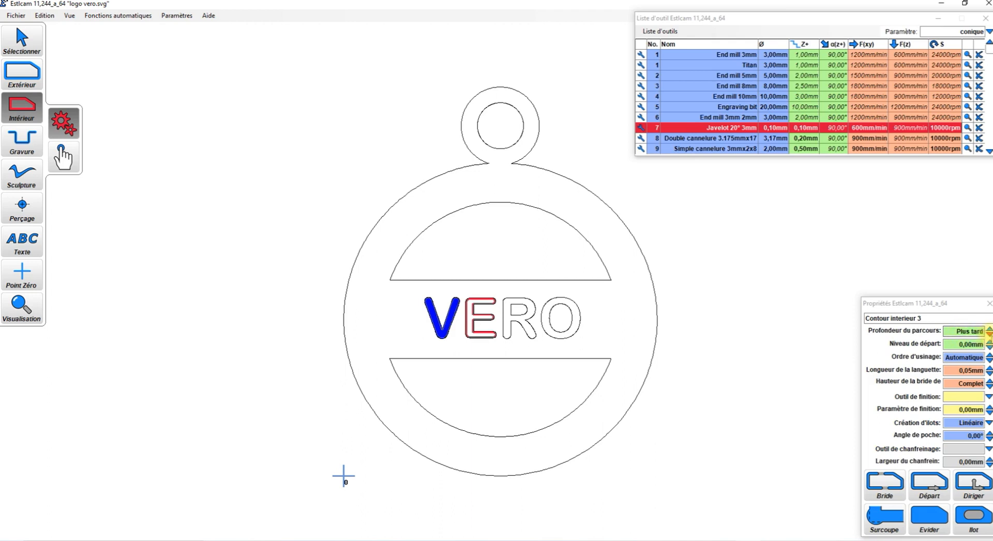
left_click(989, 332)
left_click(989, 335)
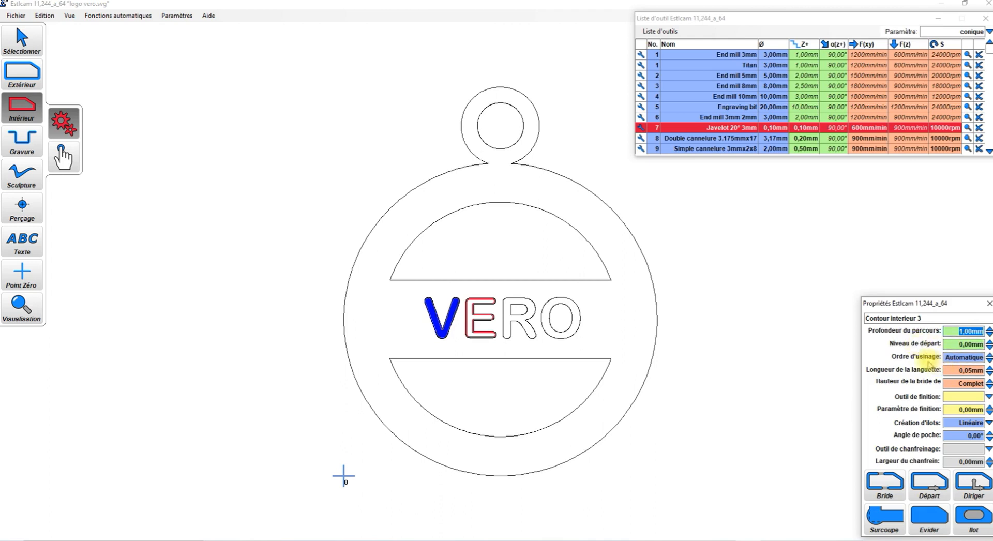
left_click(926, 521)
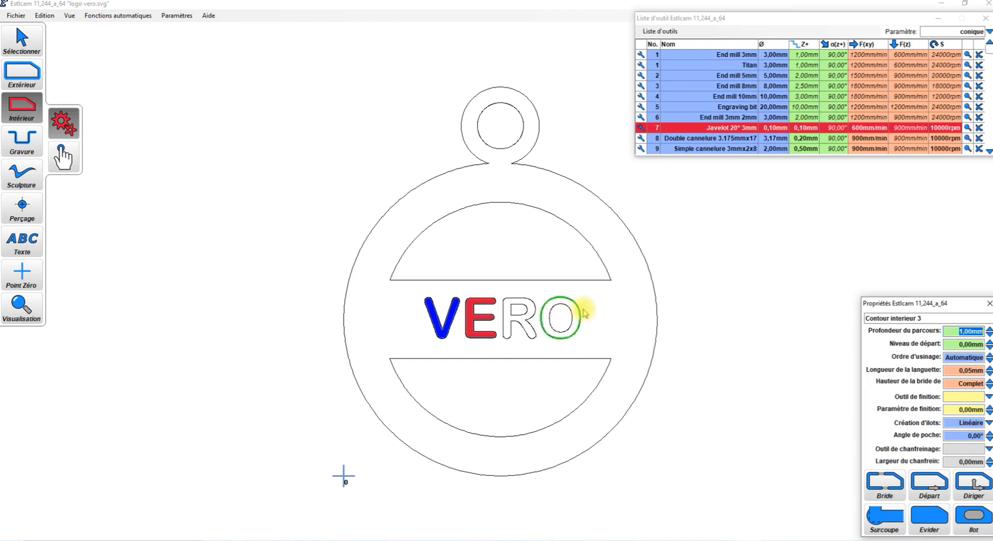
- Add inside contours to the R's inner hole and outline, 1.00 mm deep, and pocket the letter with the hole as an island (Ilot)
left_click(519, 317)
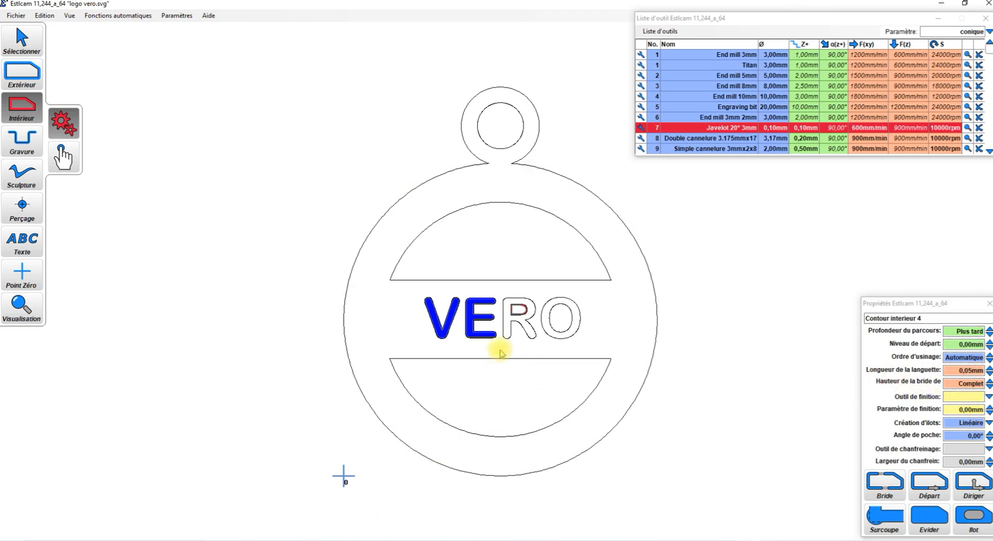
left_click(524, 334)
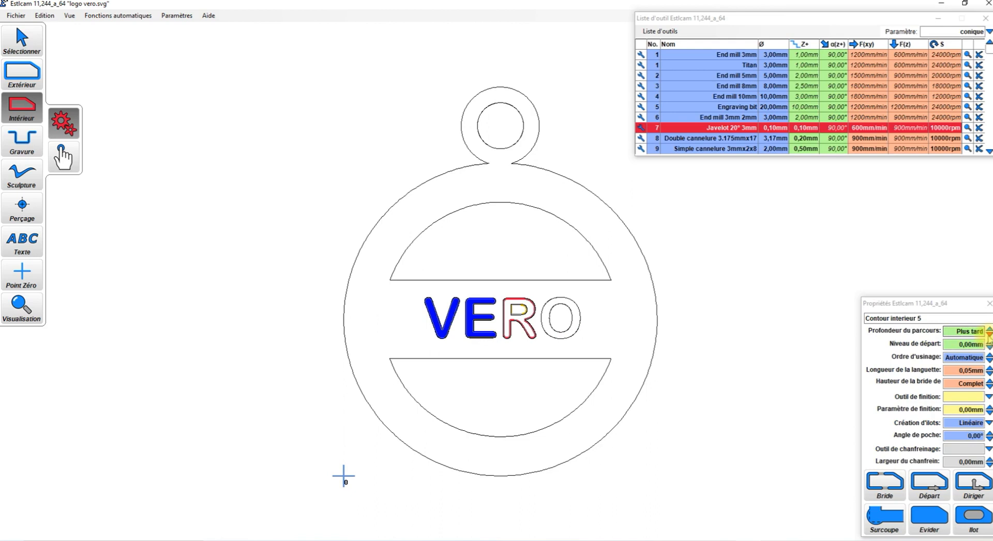
left_click(988, 334)
left_click(988, 334)
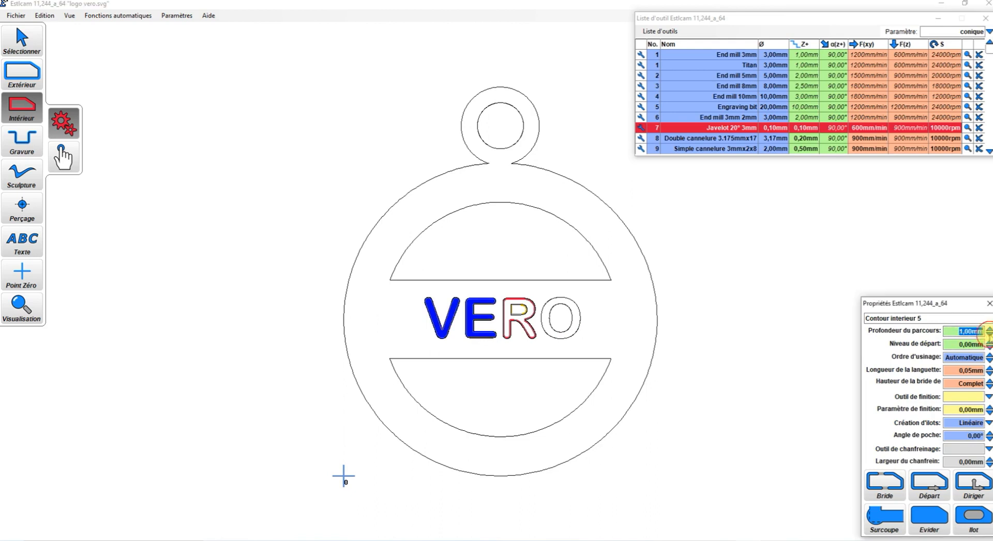
left_click(974, 518)
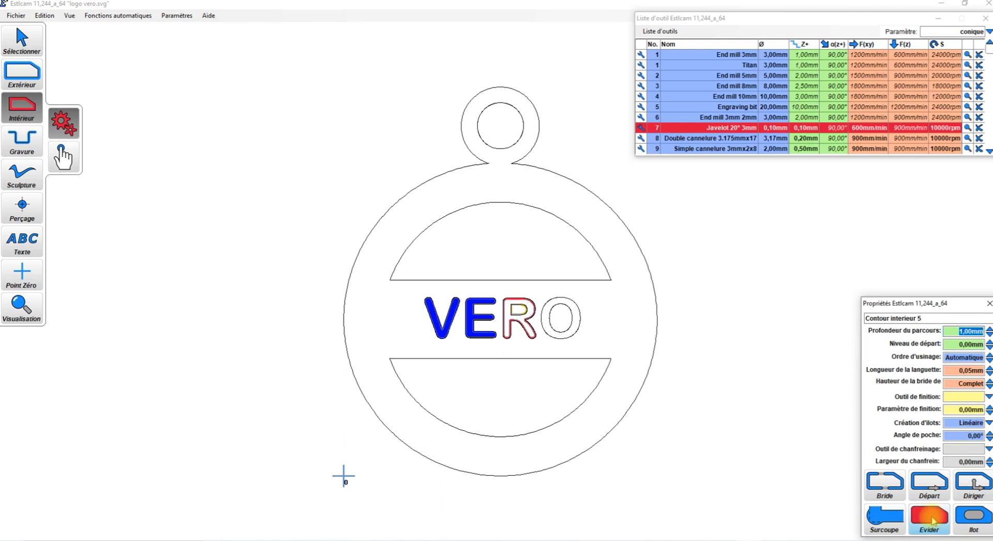
left_click(971, 519)
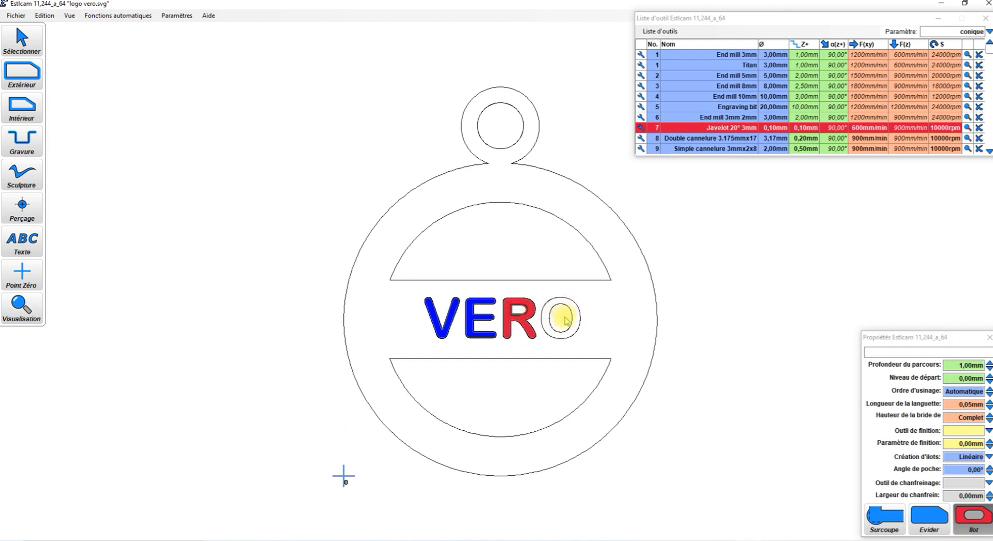
- Add inside contours to the O's inner and outer outlines, 1.00 mm deep, and pocket the letter around its centre island (Ilot)
left_click(17, 110)
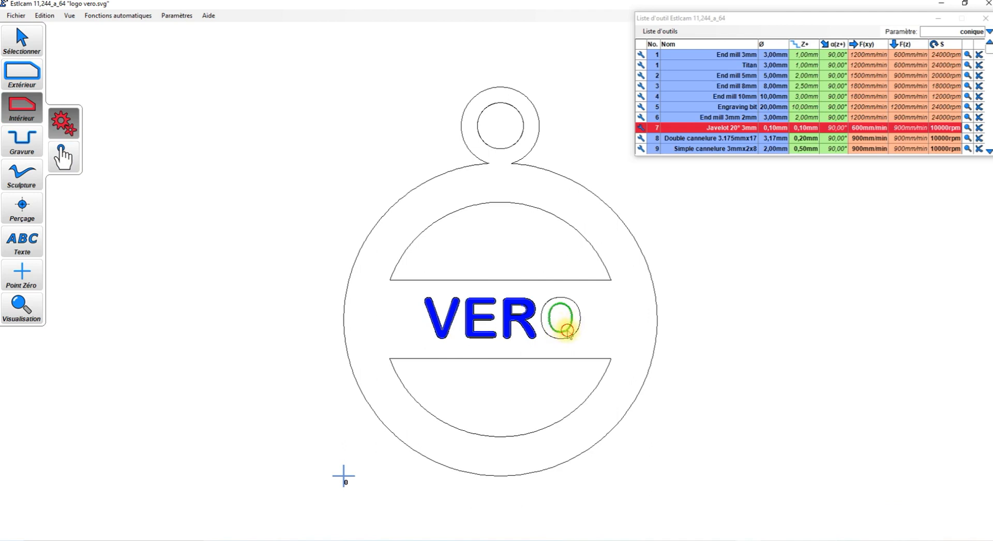
left_click(568, 331)
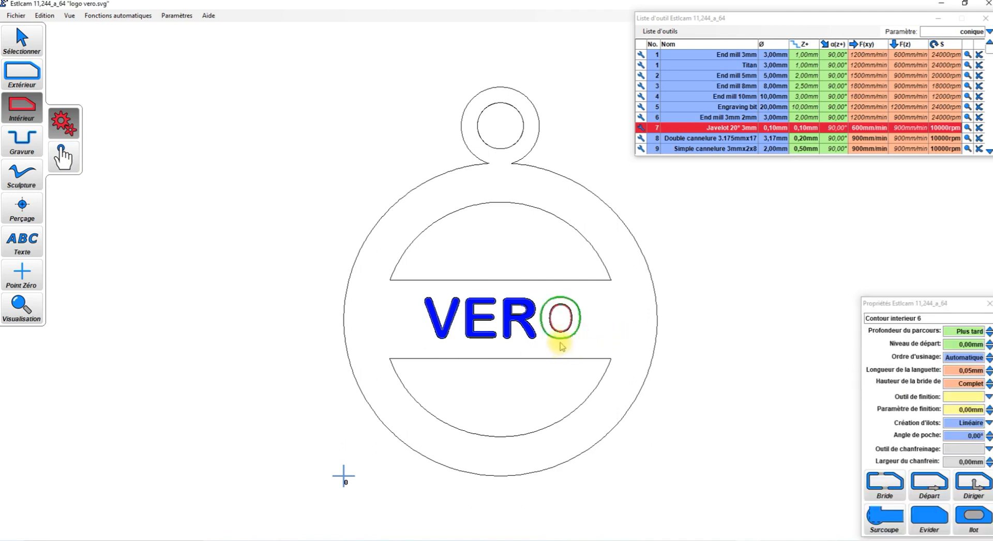
left_click(561, 340)
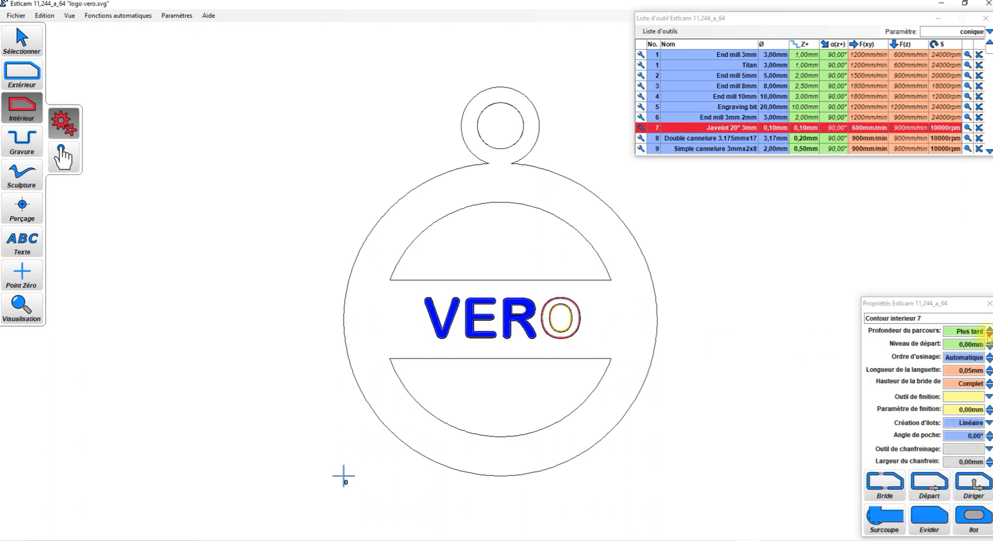
left_click(988, 331)
left_click(989, 335)
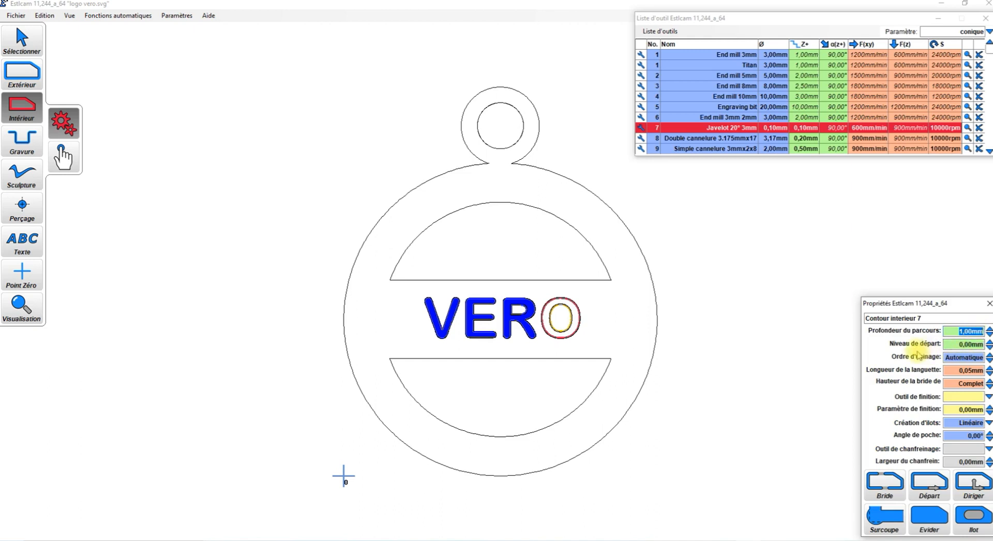
left_click(972, 520)
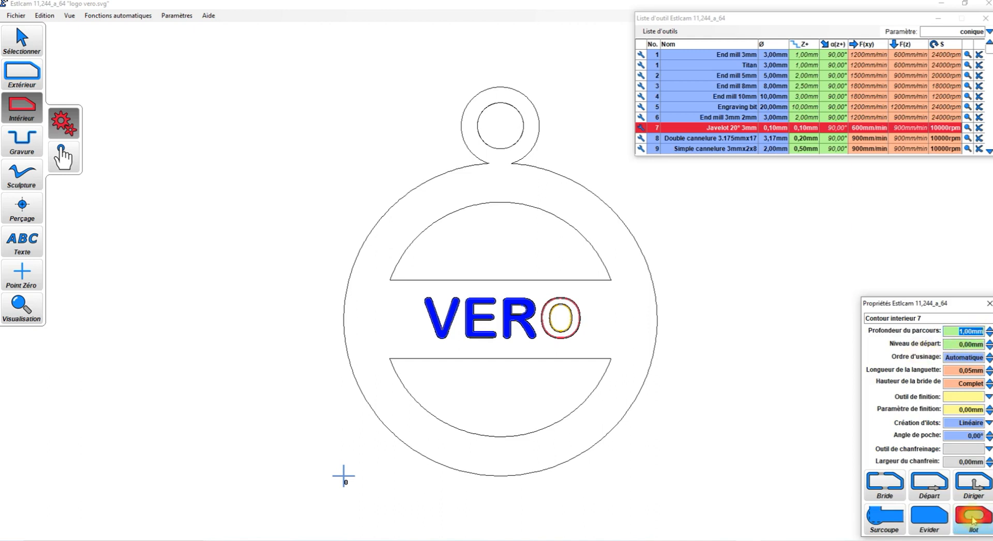
left_click(972, 520)
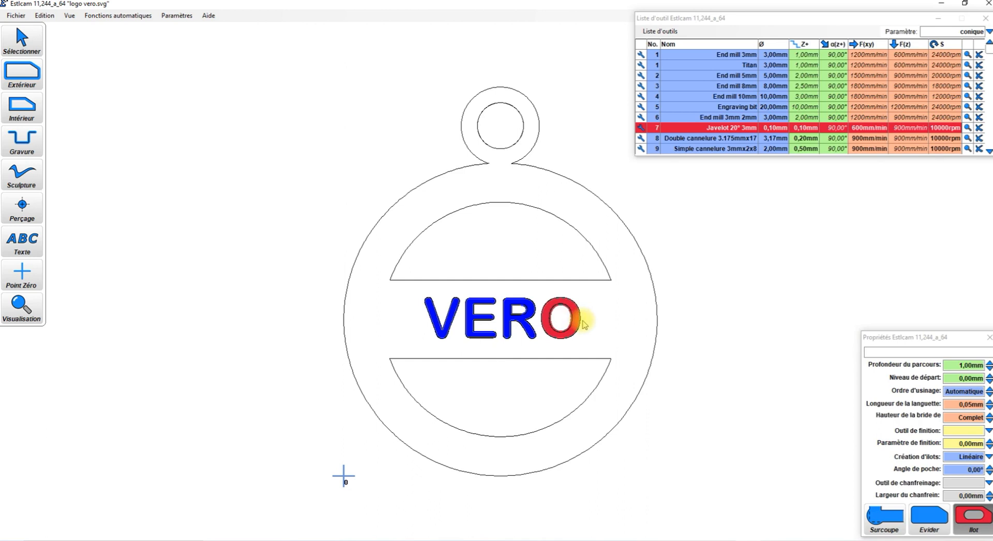
- Preview the machining of the VERO letters, tilting the view to examine the pocketing passes, and return to the drawing
left_click(20, 310)
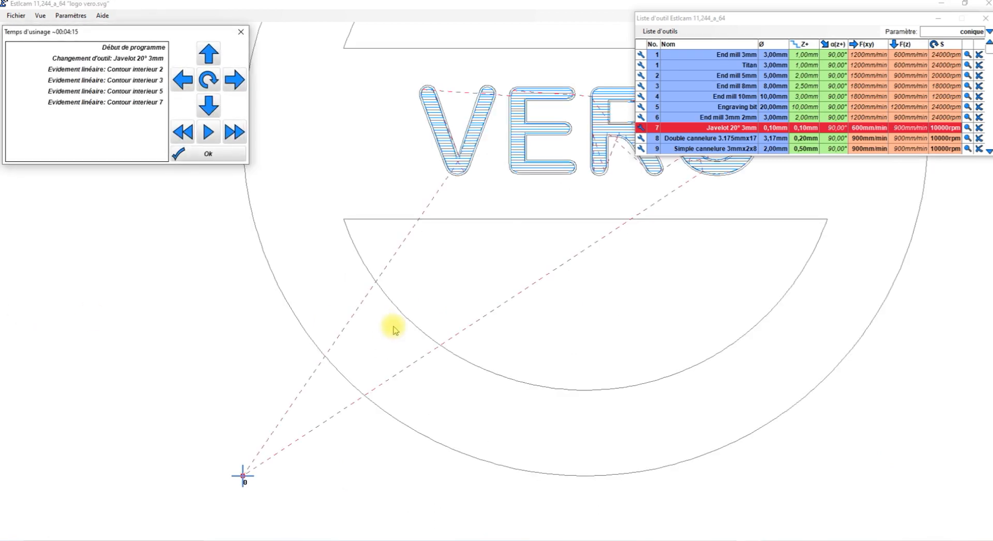
right_click_drag(523, 277, 430, 362)
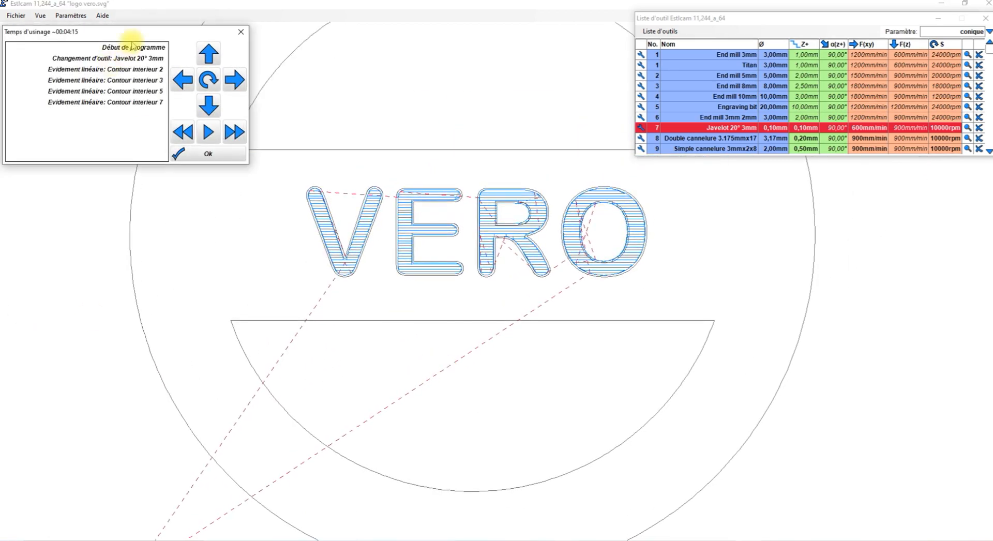
left_click(205, 53)
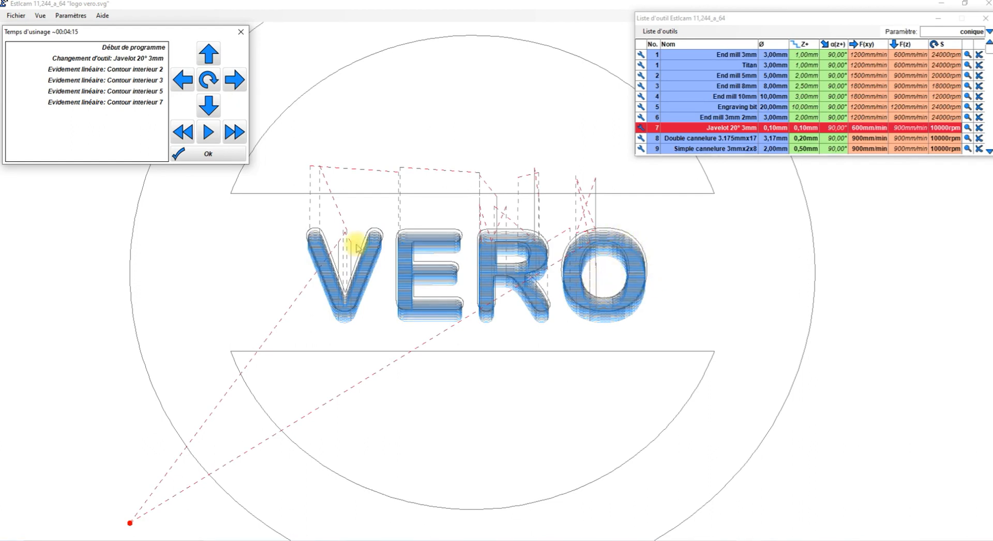
left_click(210, 154)
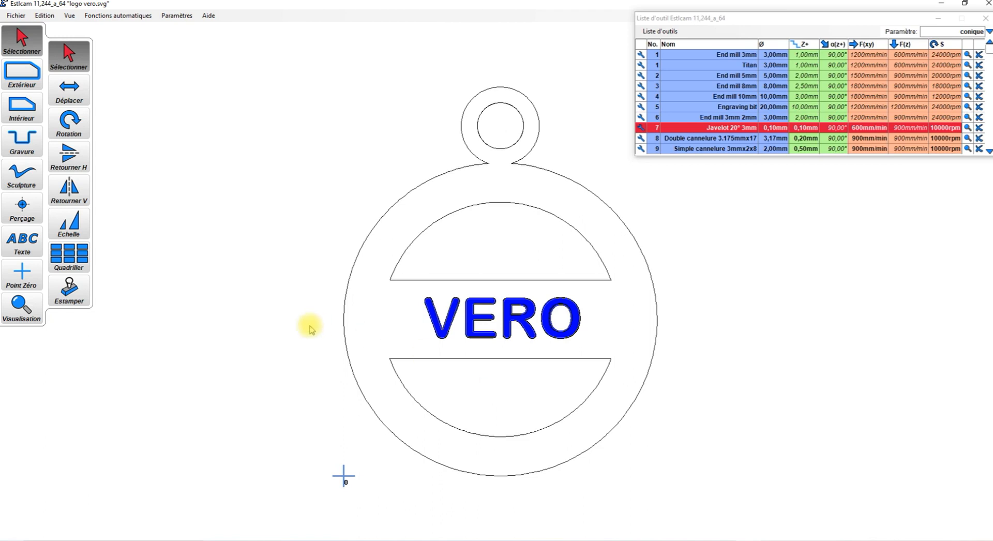
- Create an inside contour on the half-moon opening above the VERO text, 2.00 mm deep
left_click(15, 114)
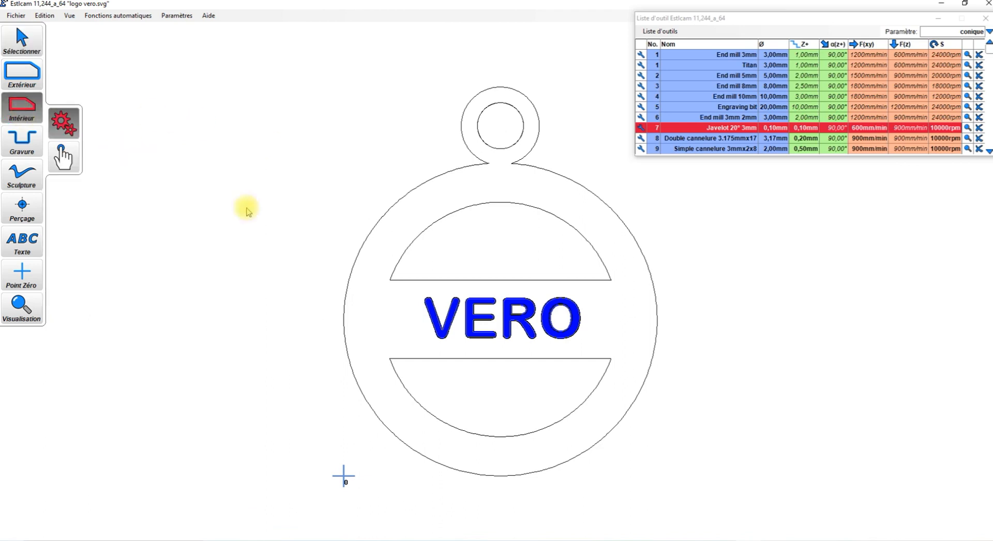
left_click(471, 281)
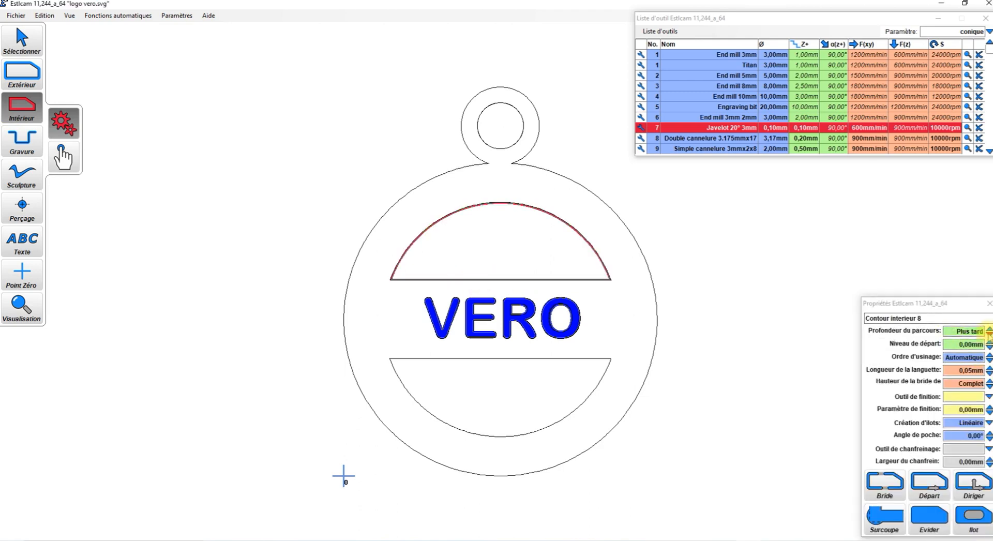
left_click(989, 333)
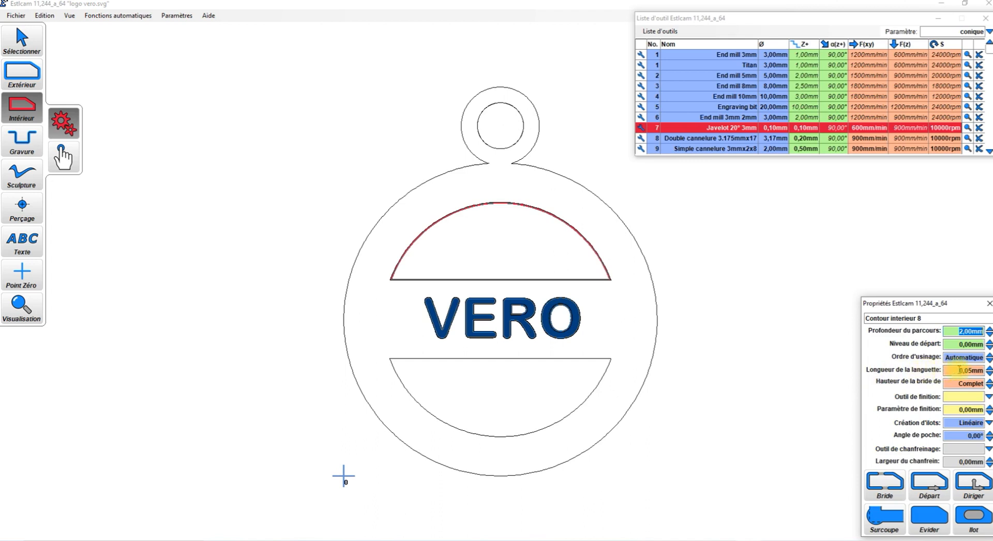
- Set the upper opening's tab length and height to 1.50 mm and place holding tabs (Bride) on its arc and straight edge
left_click(989, 367)
left_click(989, 368)
left_click(990, 368)
left_click(989, 367)
left_click(989, 368)
left_click(989, 368)
left_click(989, 368)
left_click(989, 368)
left_click(989, 367)
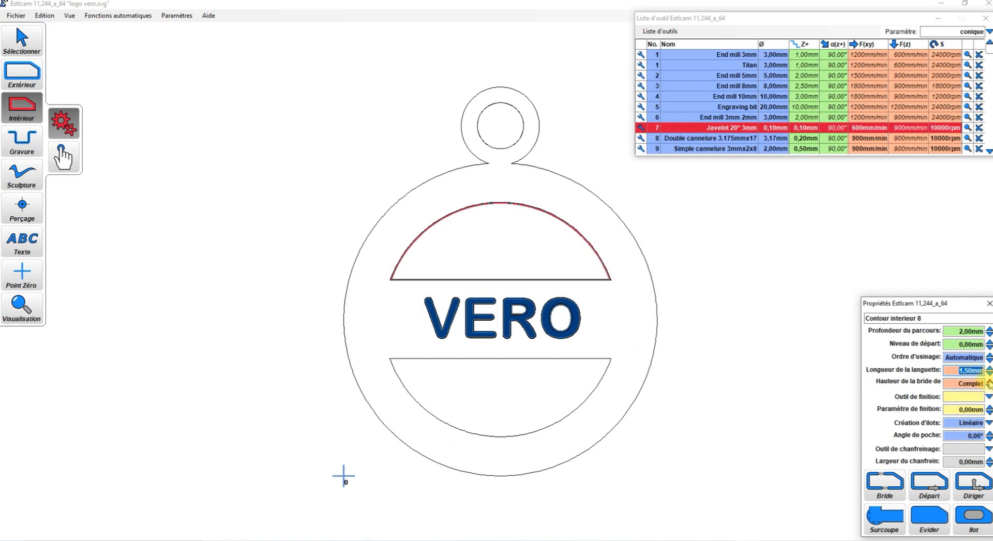
left_click(989, 383)
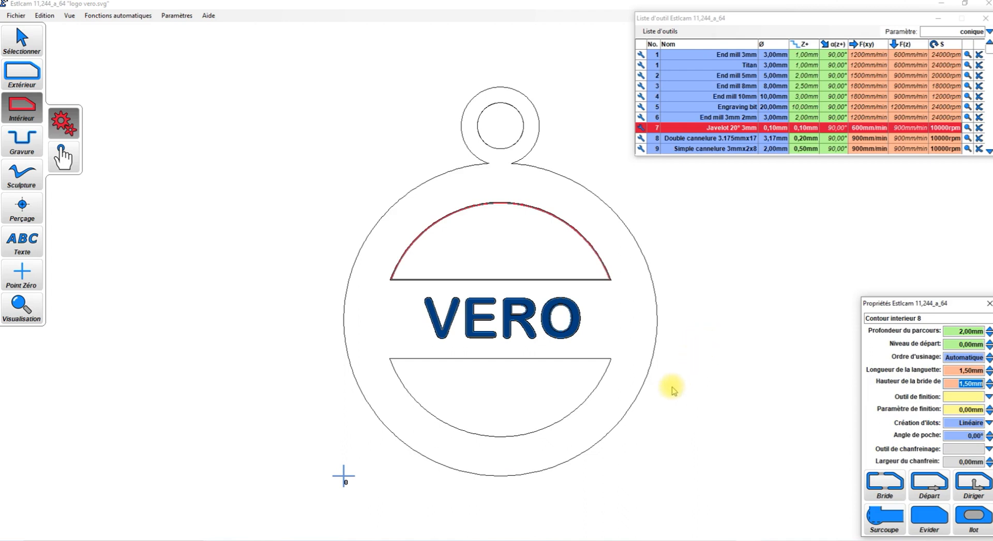
left_click(879, 486)
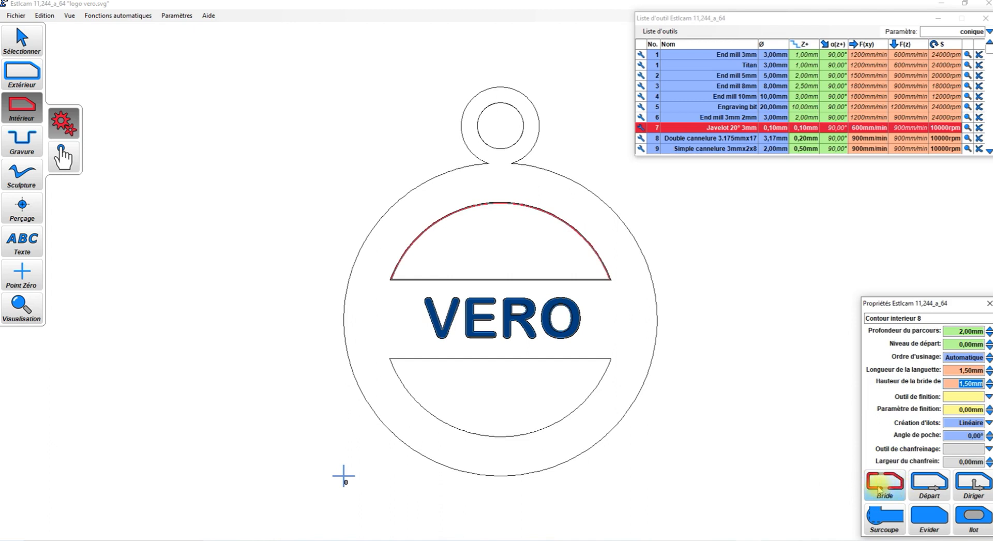
left_click(885, 486)
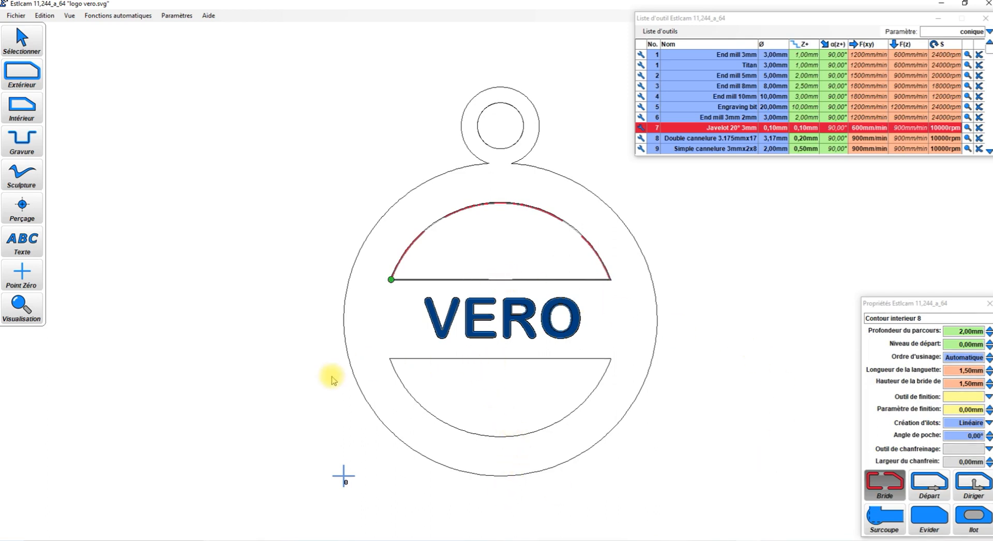
- Create an inside contour on the half-moon opening below the VERO text, 2.00 mm deep
left_click(21, 113)
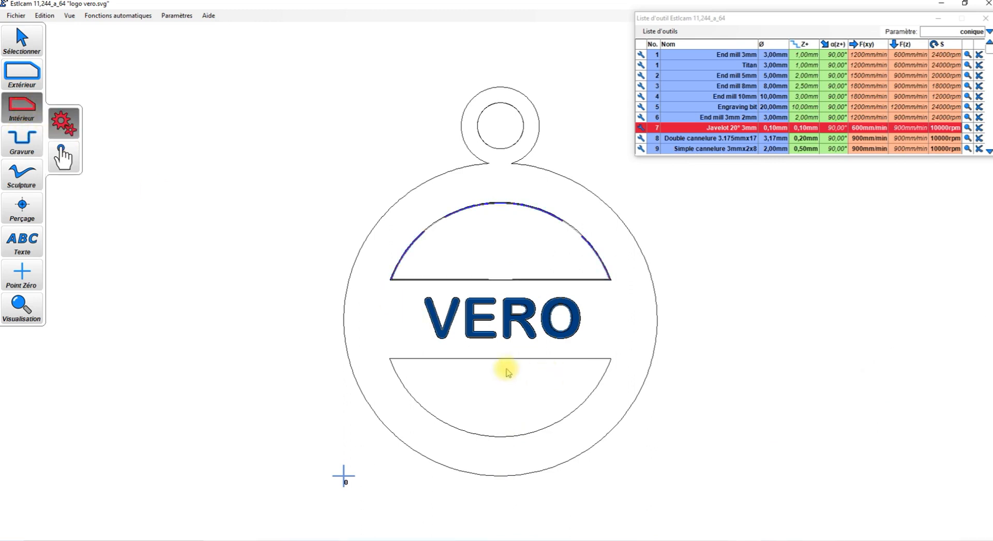
left_click(493, 359)
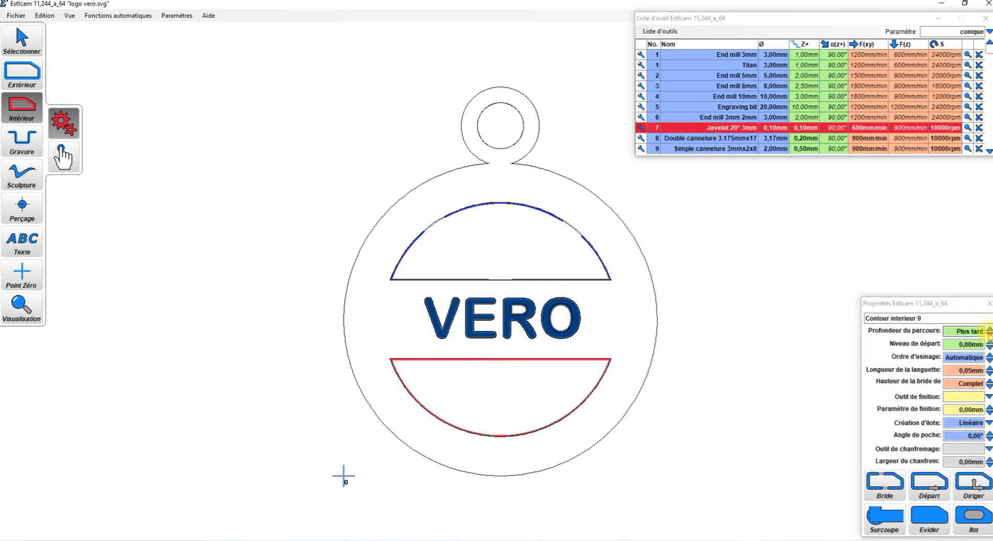
left_click(988, 331)
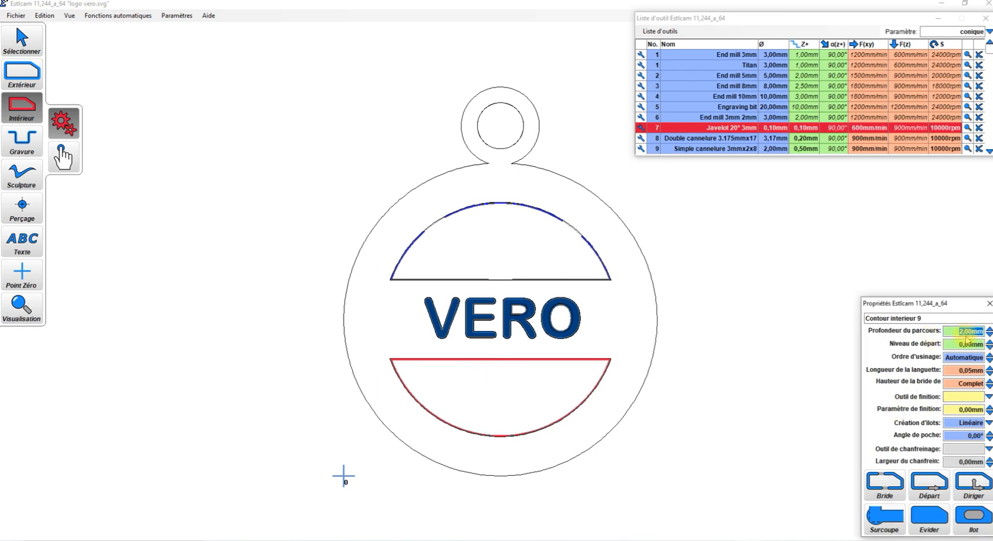
- Set the lower opening's tab length and height to 1.50 mm and place holding tabs (Bride) on its arc and straight edge
left_click(989, 367)
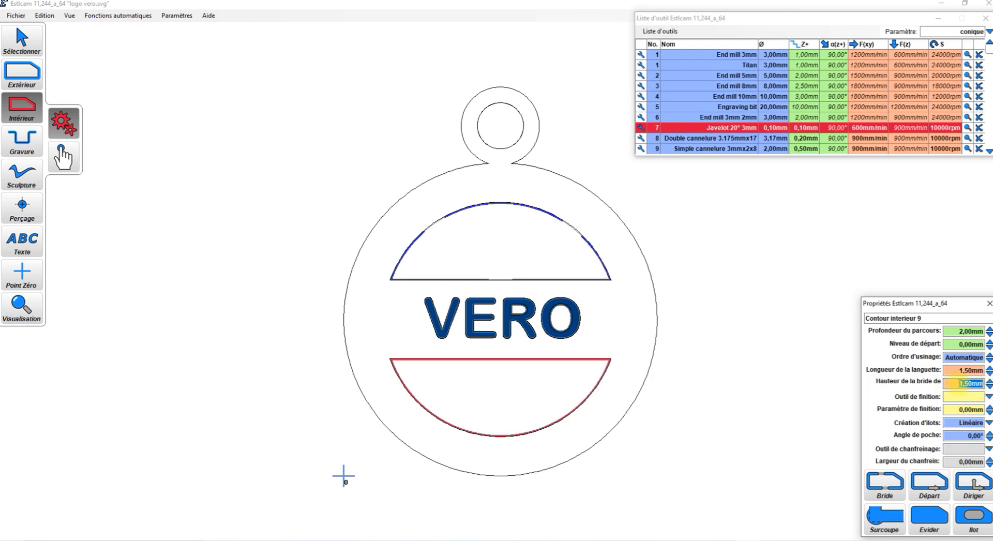
left_click(878, 482)
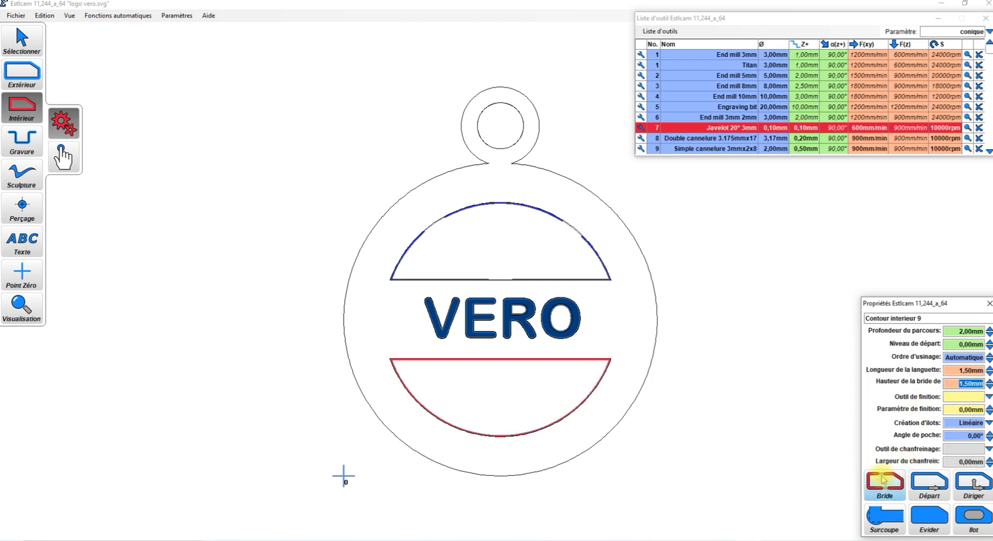
left_click(878, 482)
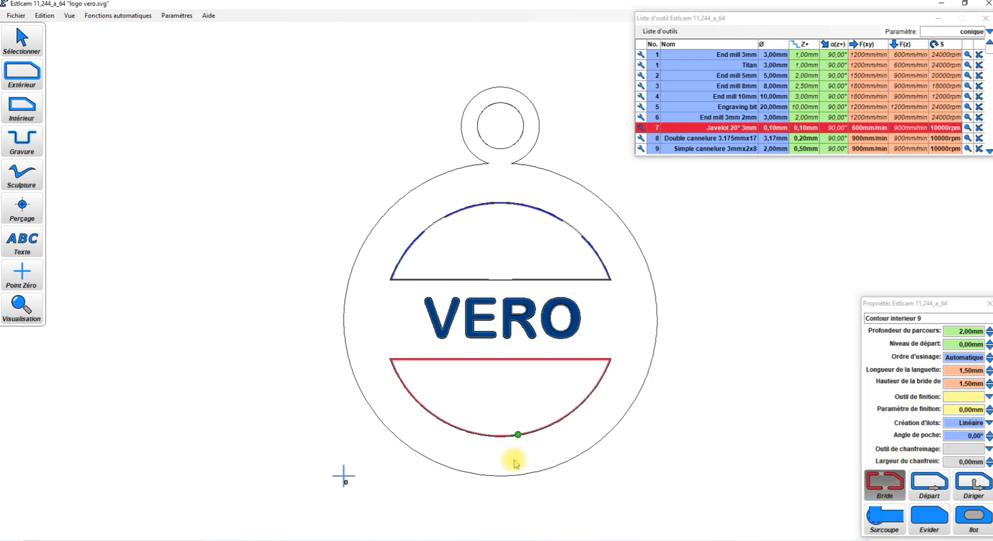
left_click(499, 361)
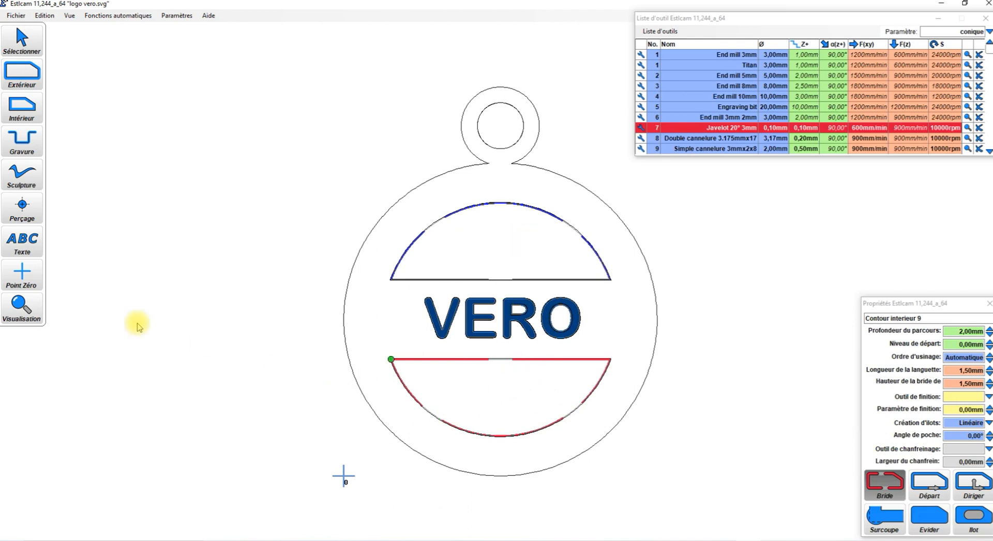
- Preview the machining of the letters and both half-moon openings, tilting and rotating the view to examine the tabs, and return to the drawing
left_click(22, 308)
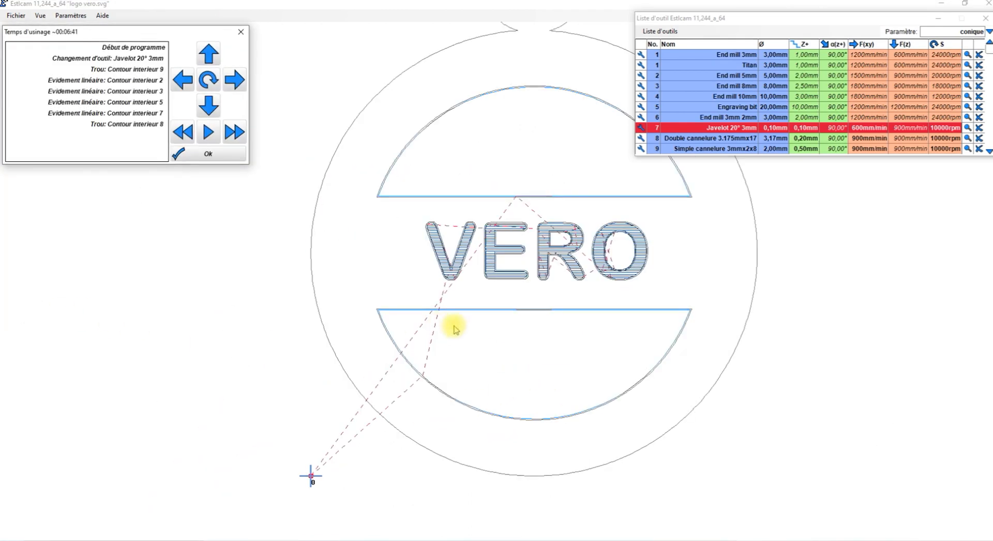
left_click(210, 52)
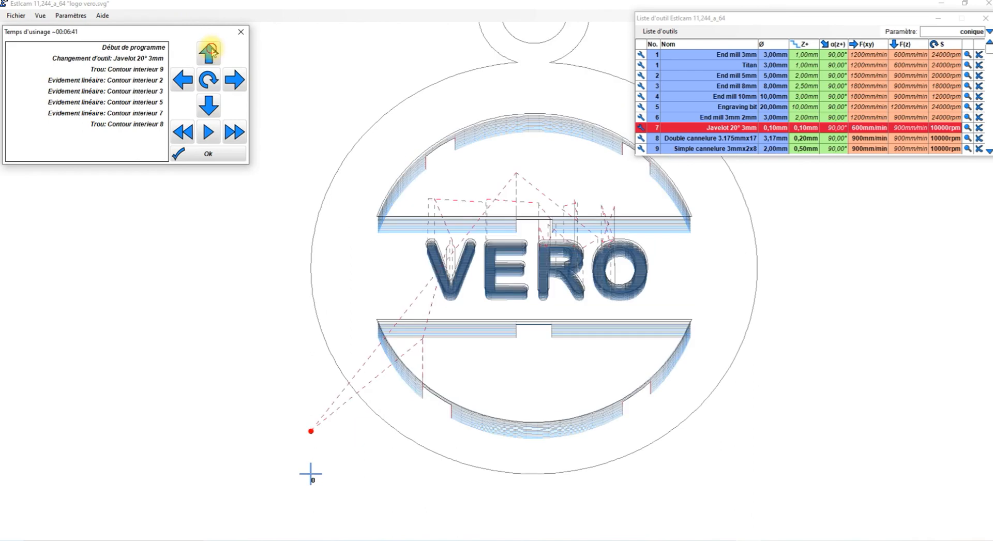
left_click(210, 52)
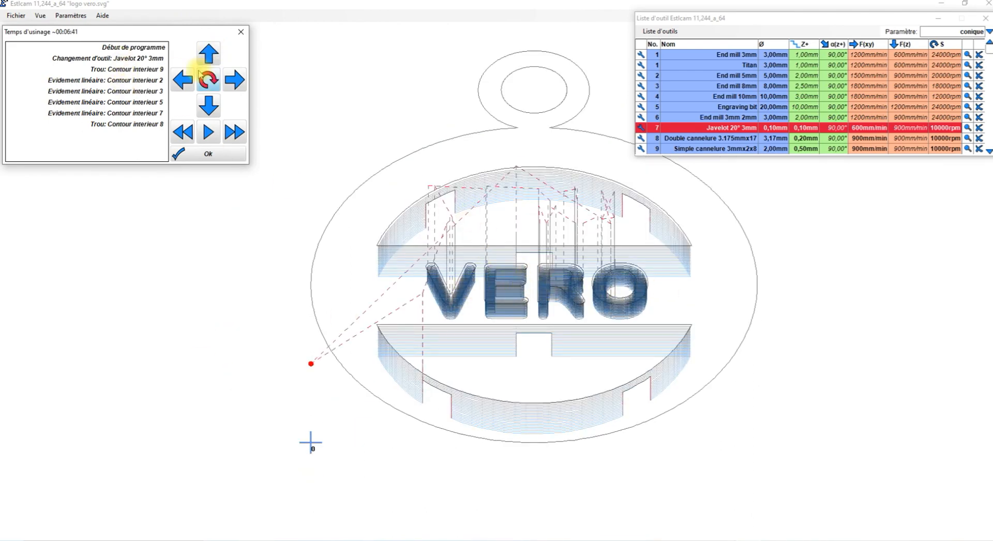
left_click(183, 79)
left_click(183, 79)
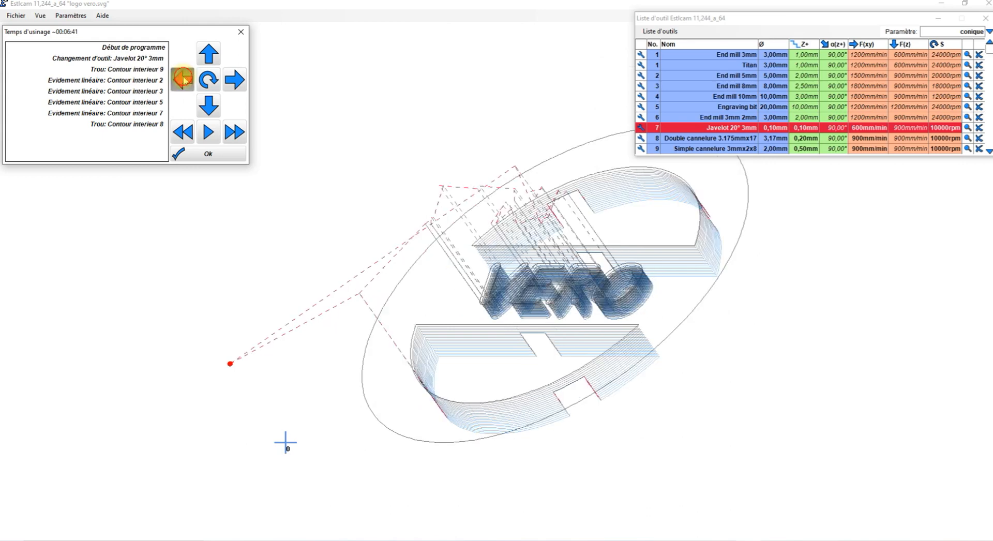
left_click(183, 80)
left_click(183, 79)
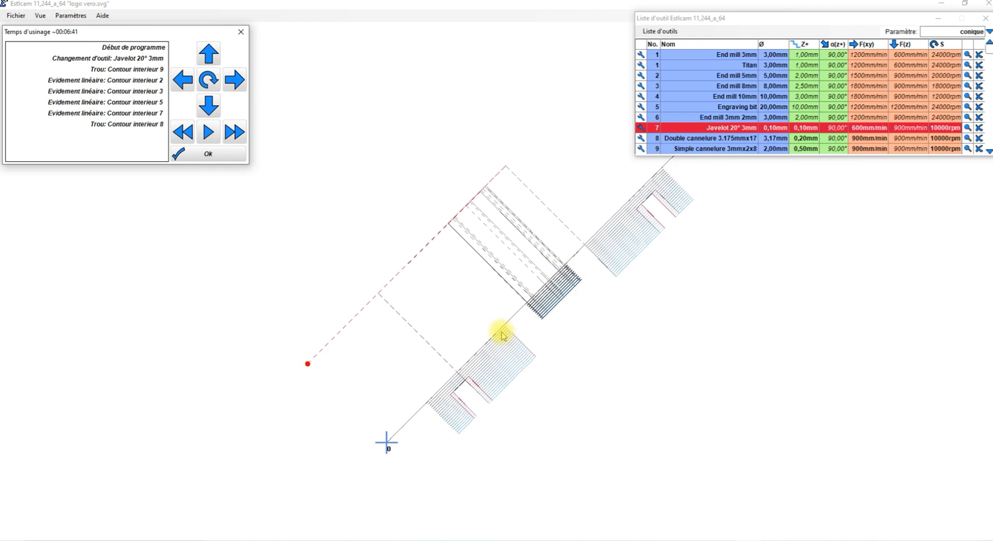
left_click(503, 336)
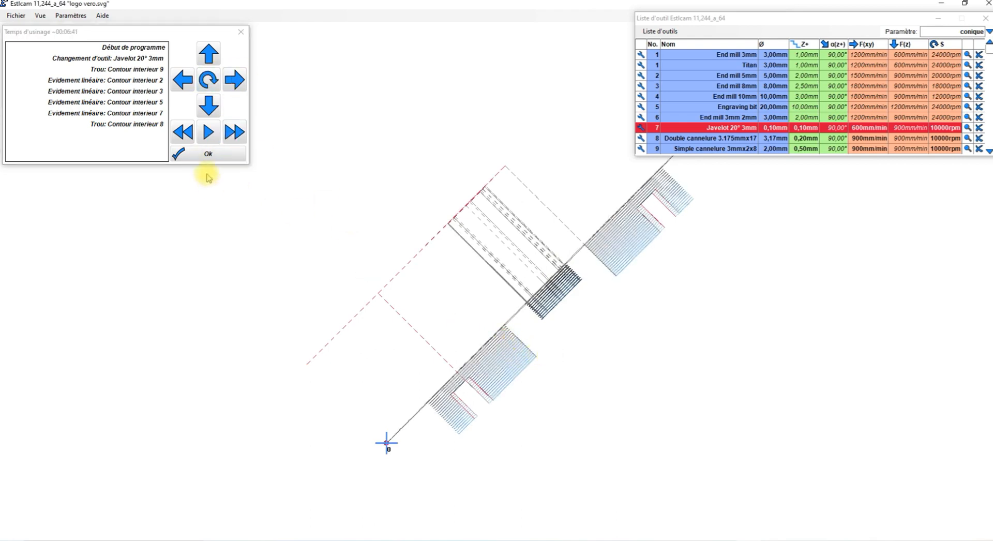
left_click(205, 154)
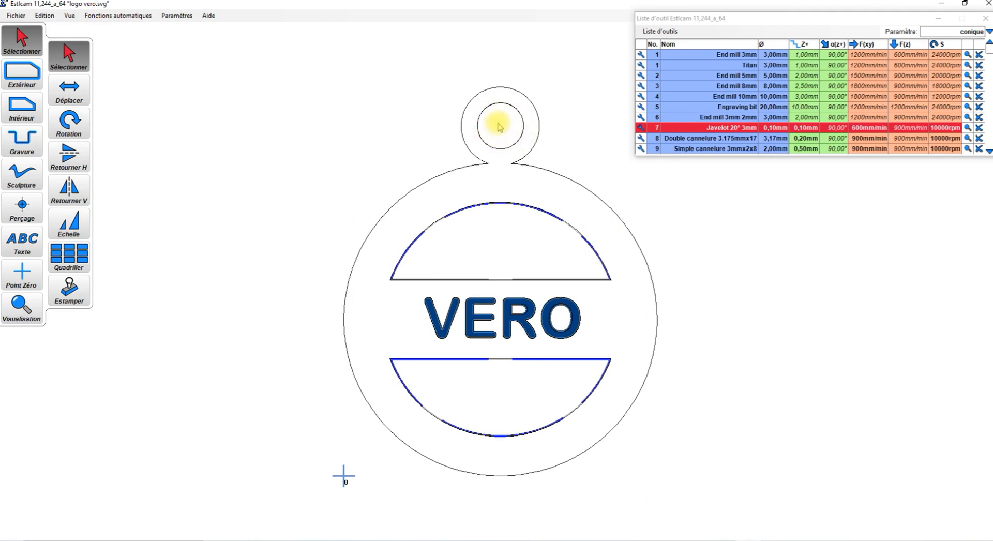
- Create an inside contour on the small ring's hole, leaving its depth unspecified (Plus tard)
left_click(20, 112)
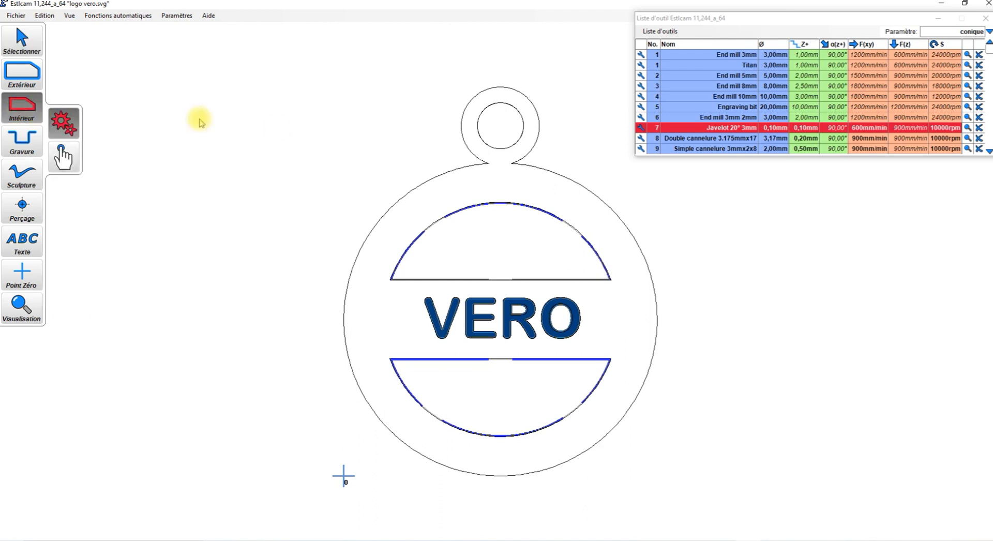
left_click(498, 150)
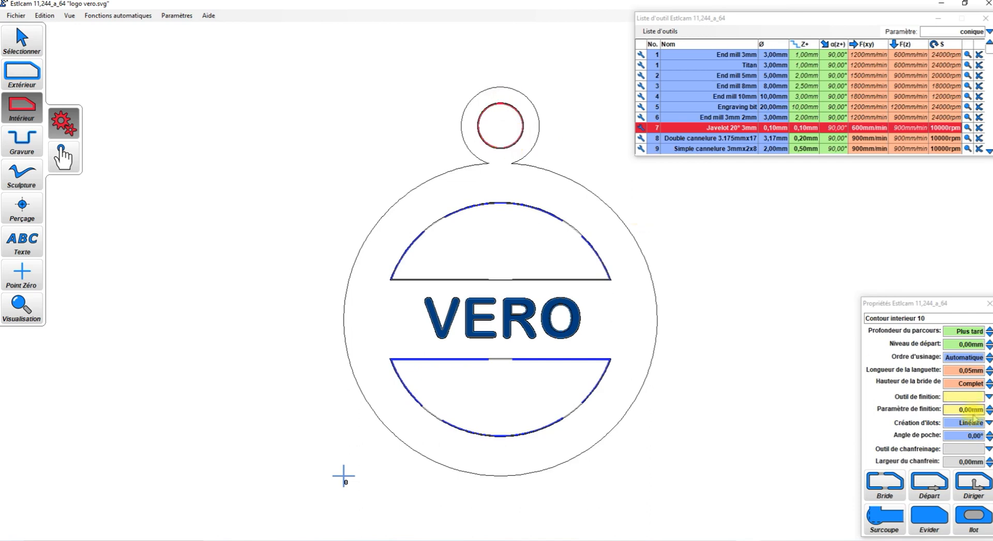
left_click(927, 532)
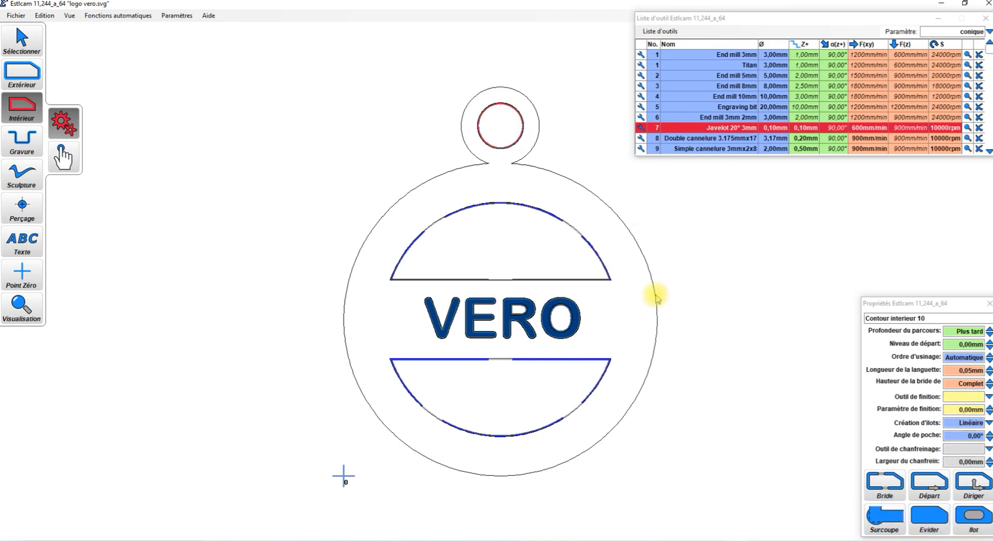
left_click(489, 120)
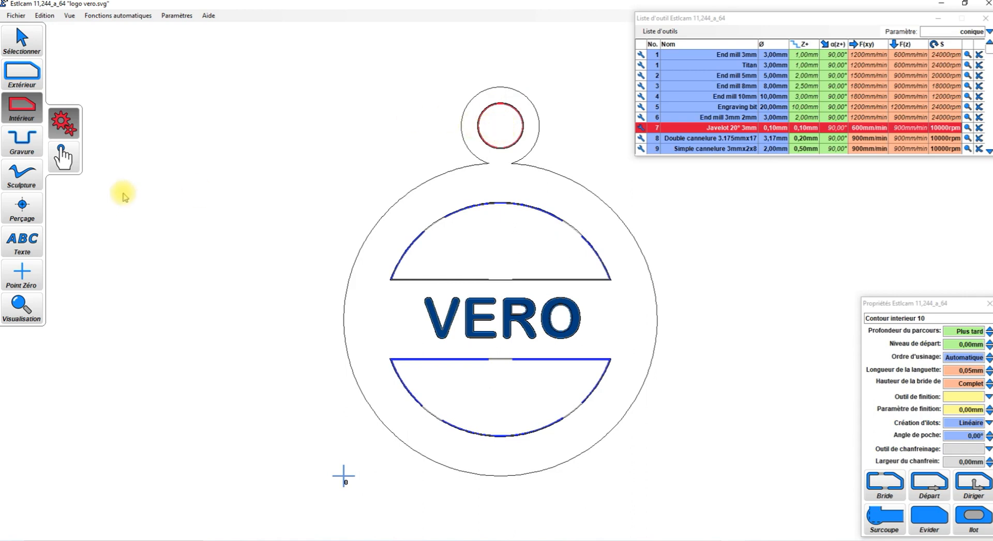
- Create an inside contour on the logo's outer outline, 2.00 mm deep, with tab length and height of 1.50 mm
left_click(366, 240)
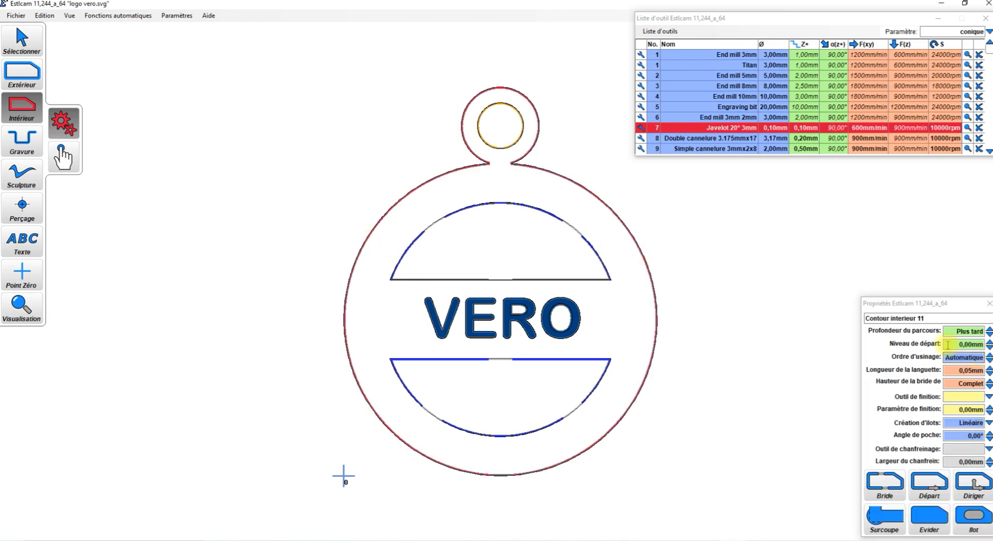
left_click(988, 331)
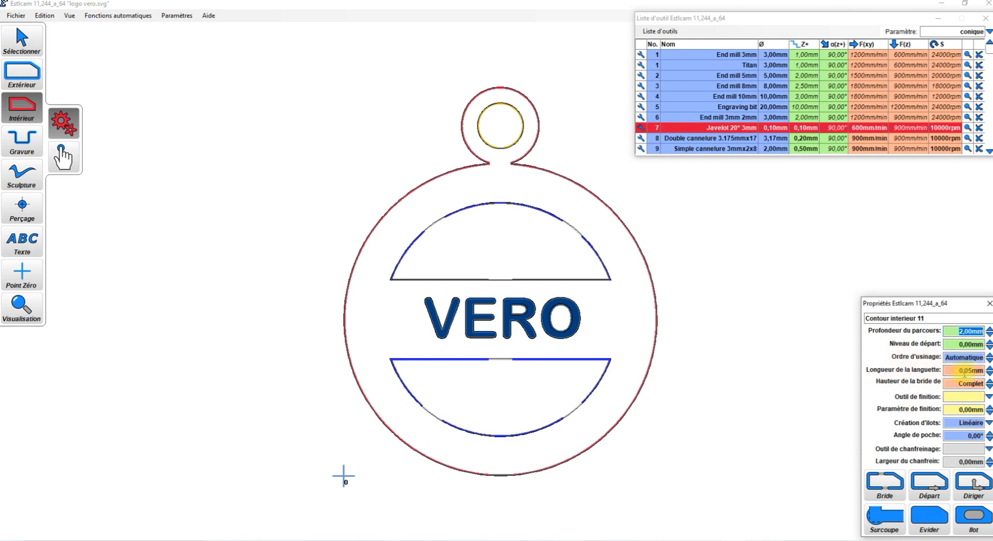
left_click(989, 367)
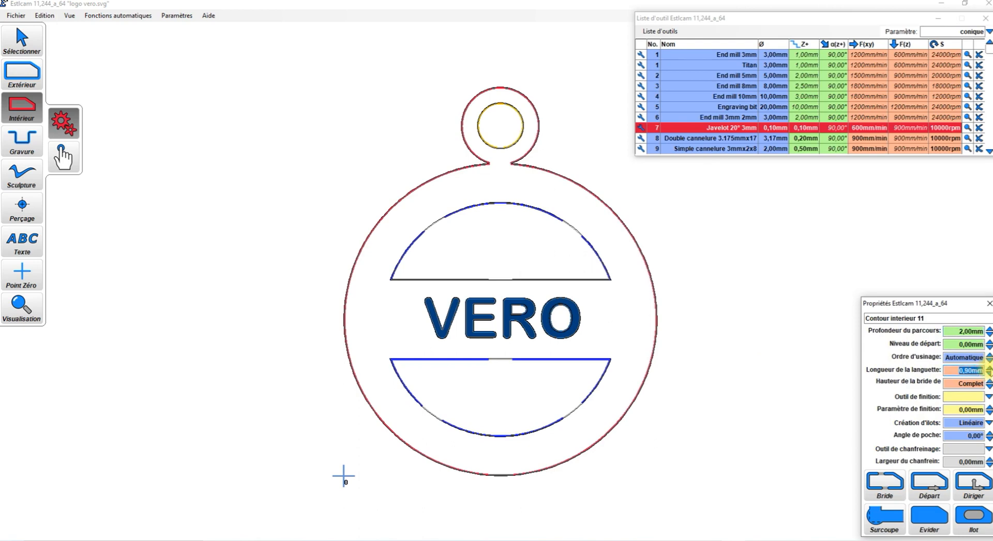
left_click(929, 489)
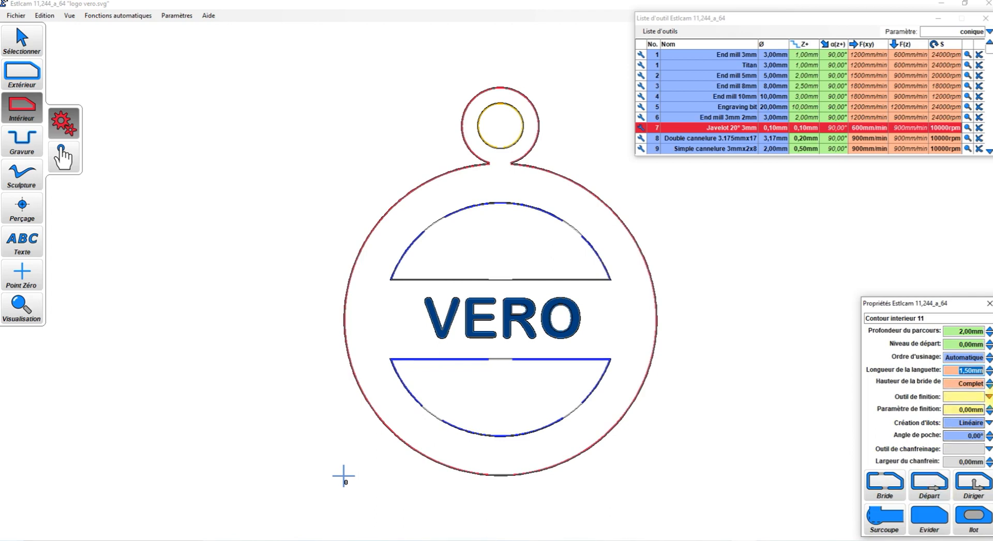
left_click(988, 382)
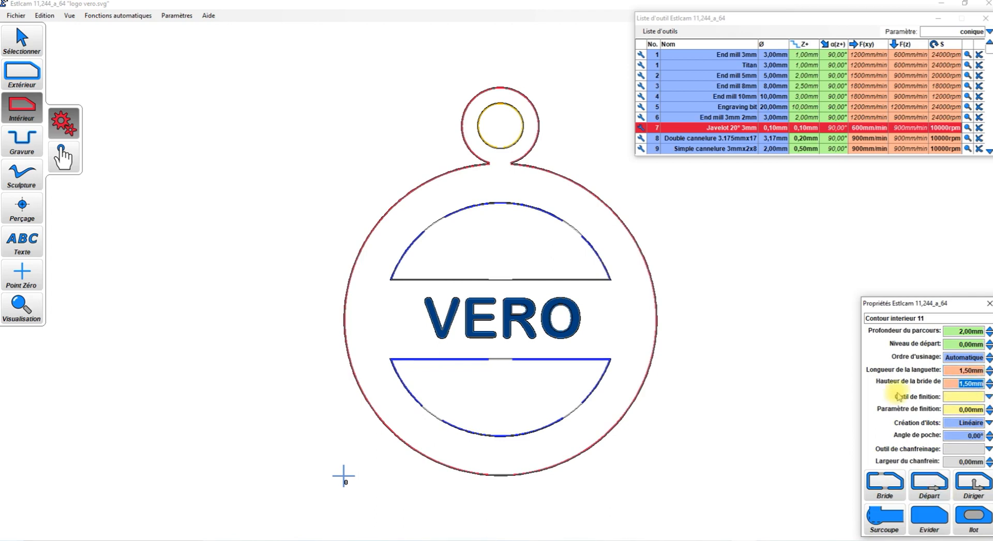
- Place holding tabs (Bride) on the outer outline at the ring's top and at the main disc's sides and bottom
left_click(883, 482)
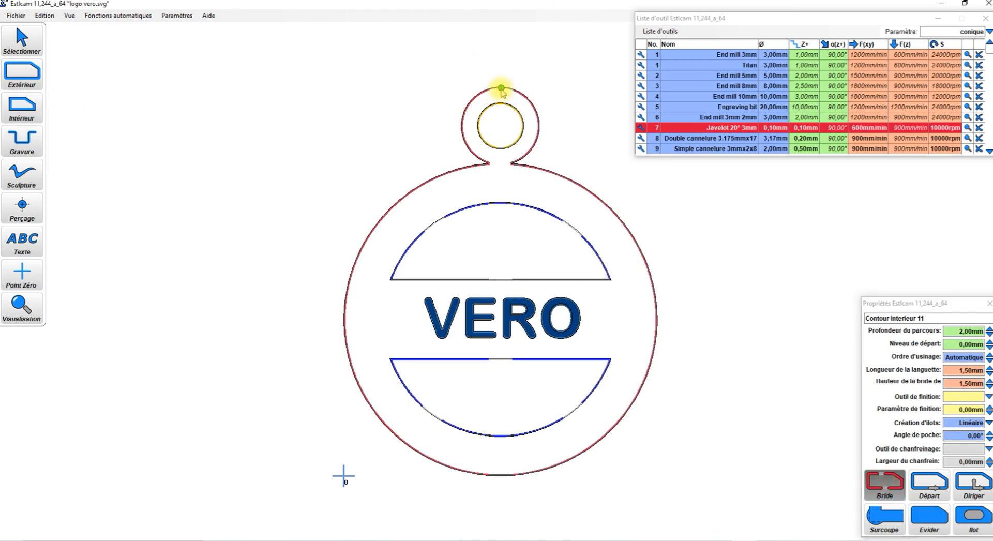
left_click(346, 303)
left_click(512, 475)
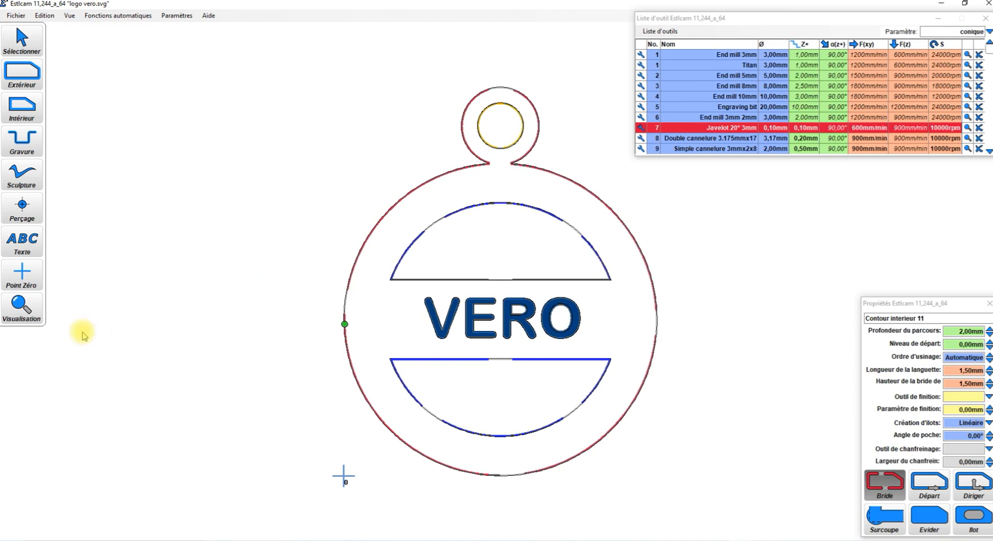
- Preview the whole job with a 2 mm cutting depth for paths without one, tilt the view to examine the tabs, and return to the drawing
left_click(22, 309)
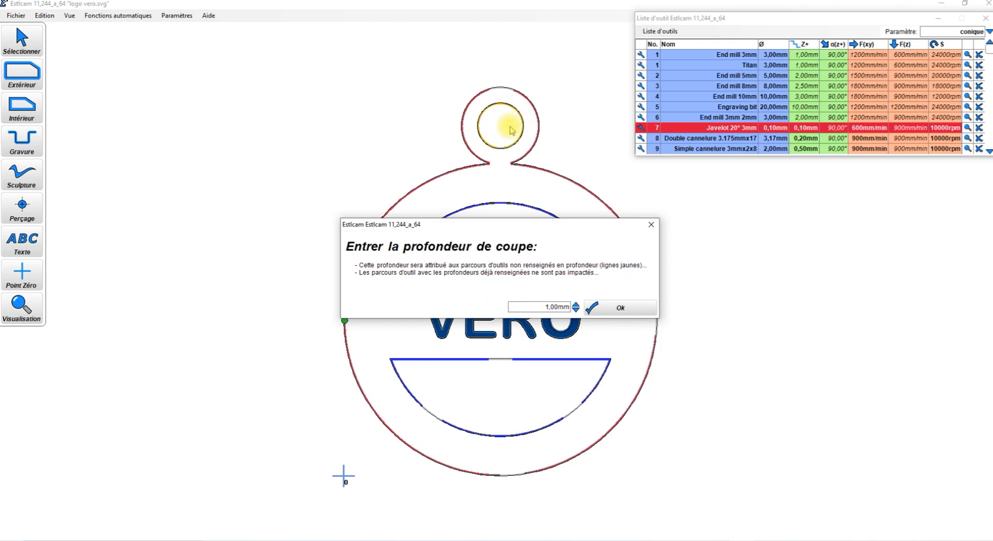
left_click_drag(541, 306, 587, 306)
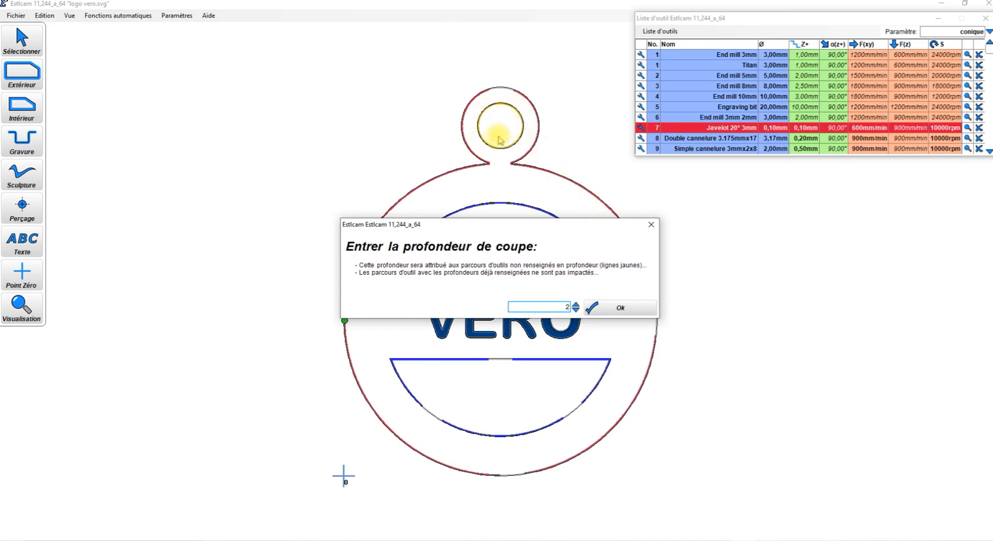
left_click(623, 310)
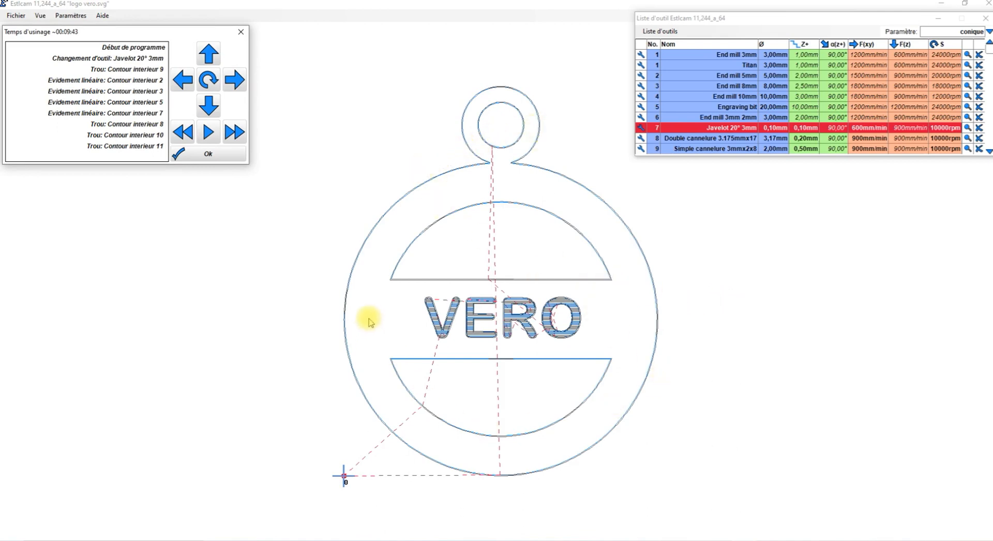
left_click(208, 52)
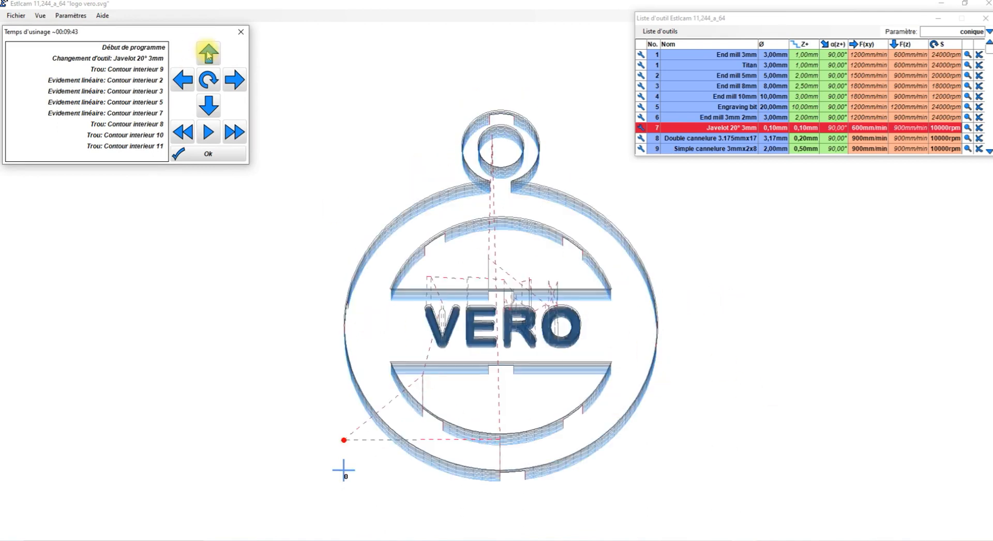
left_click(207, 53)
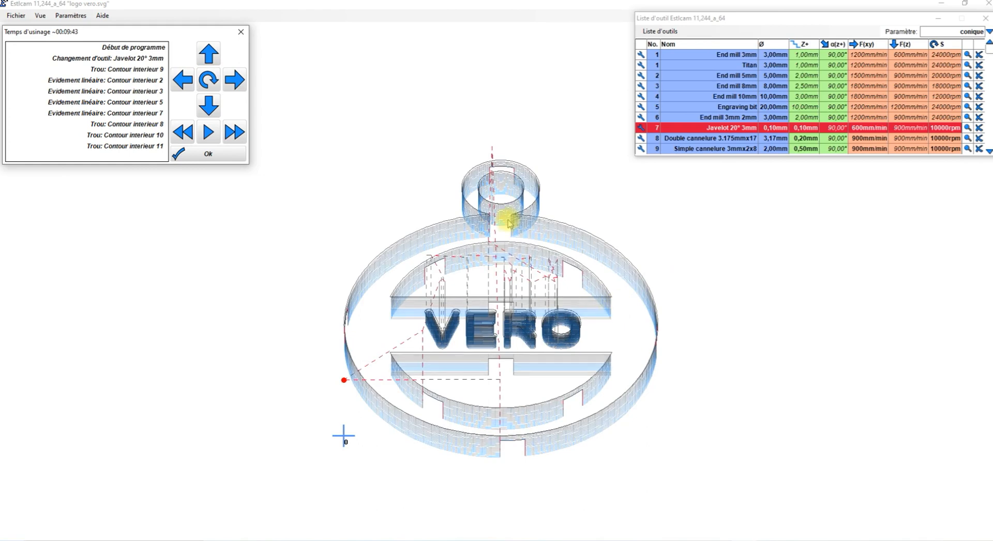
left_click_drag(897, 260, 869, 249)
left_click_drag(886, 310, 909, 383)
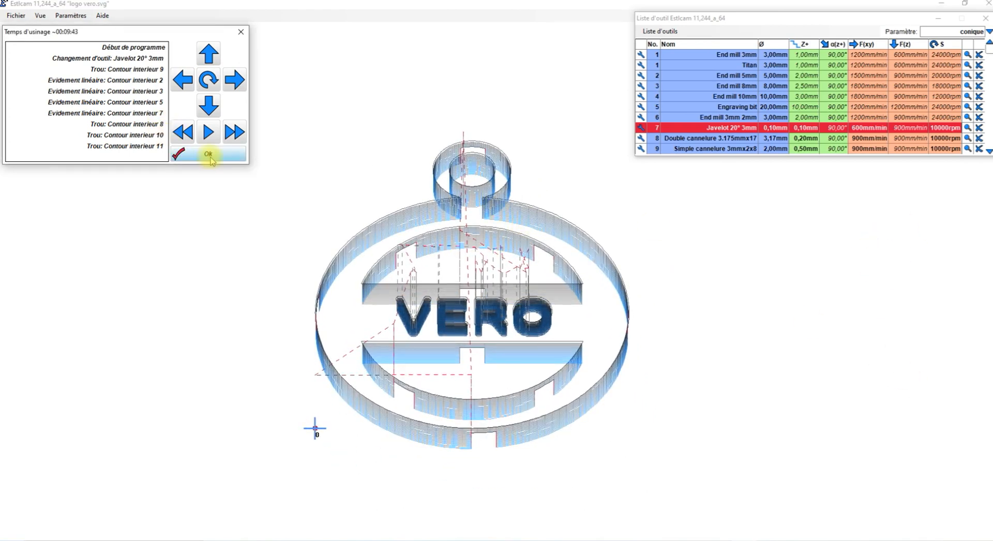
left_click(208, 154)
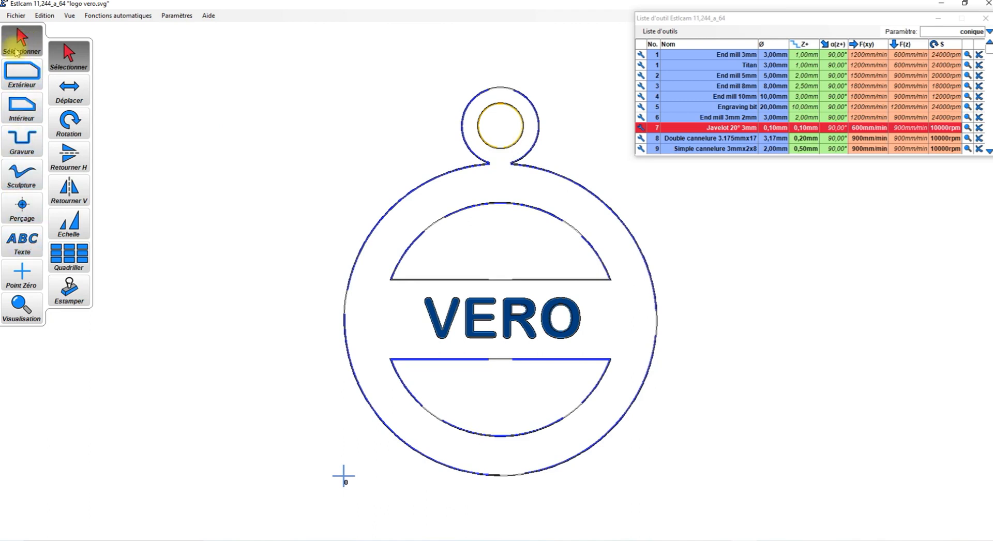
- Replace the small ring hole's contour with a new inside contour 2.00 mm deep
left_click(499, 152)
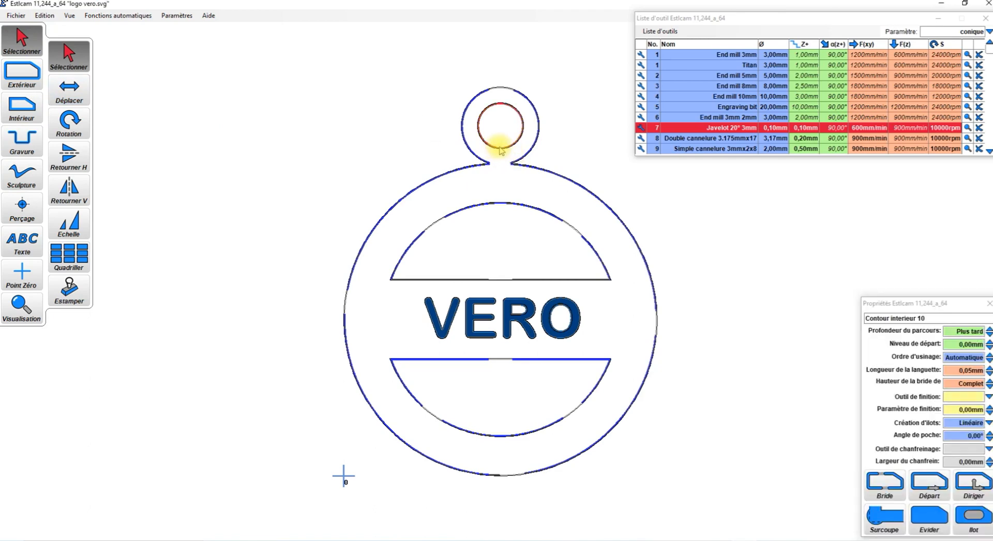
key("Delete")
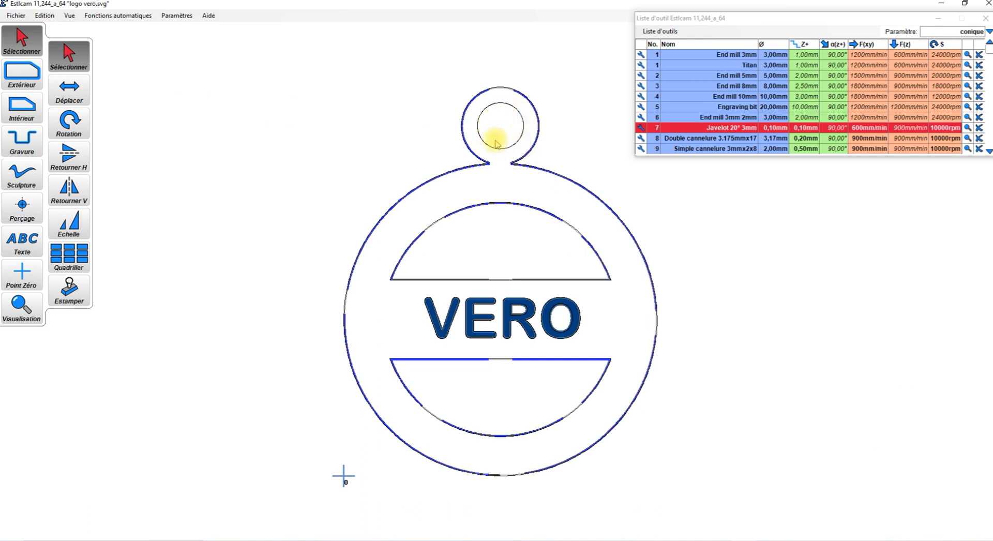
left_click(20, 113)
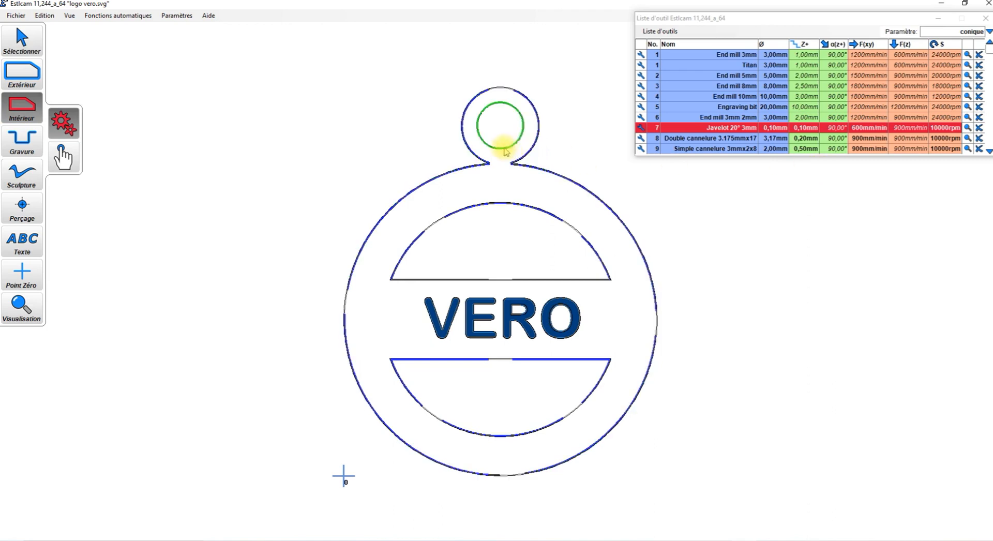
left_click(506, 151)
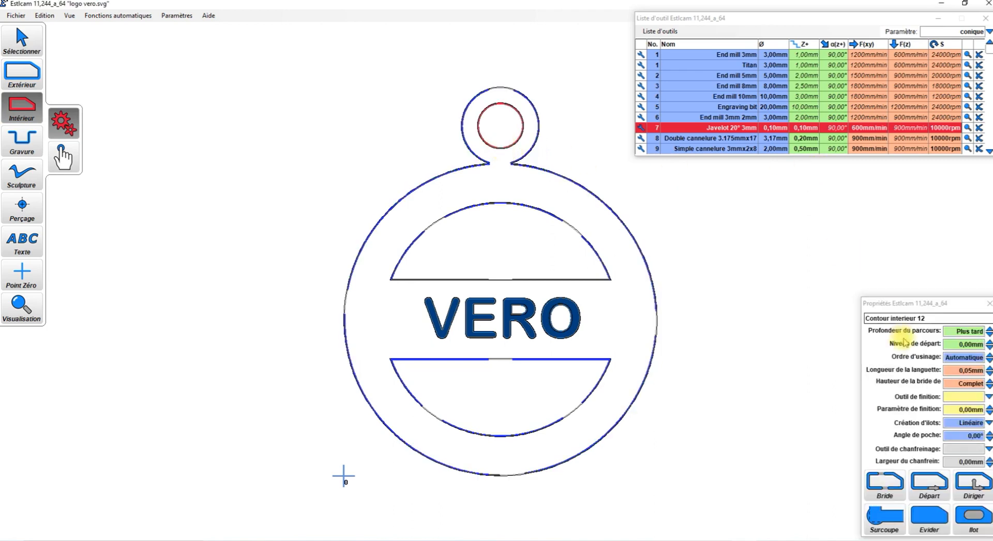
left_click(988, 329)
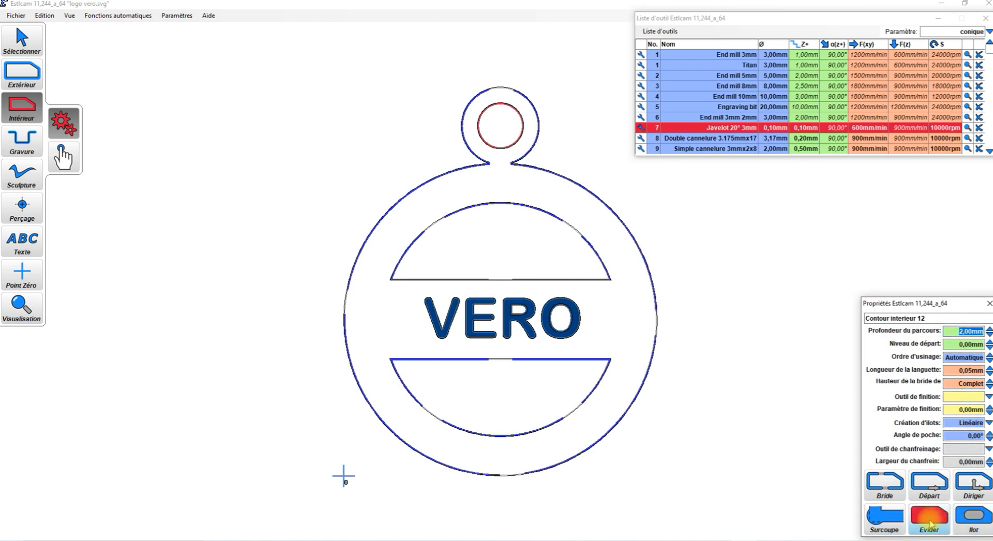
left_click(885, 482)
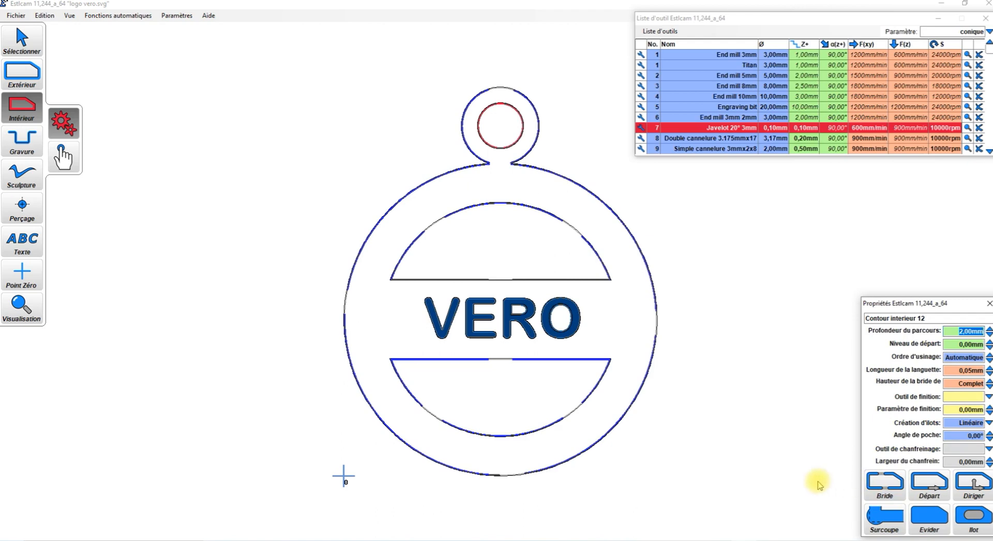
- Preview the whole job, tilt the view to examine the ring hole's cutting depth and the tabs, and return to the drawing
left_click(27, 312)
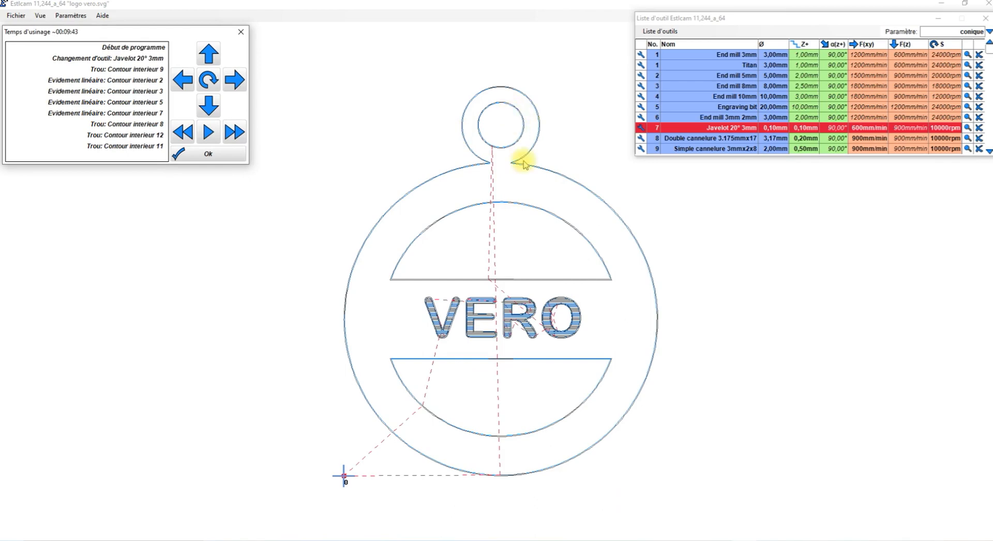
left_click(207, 52)
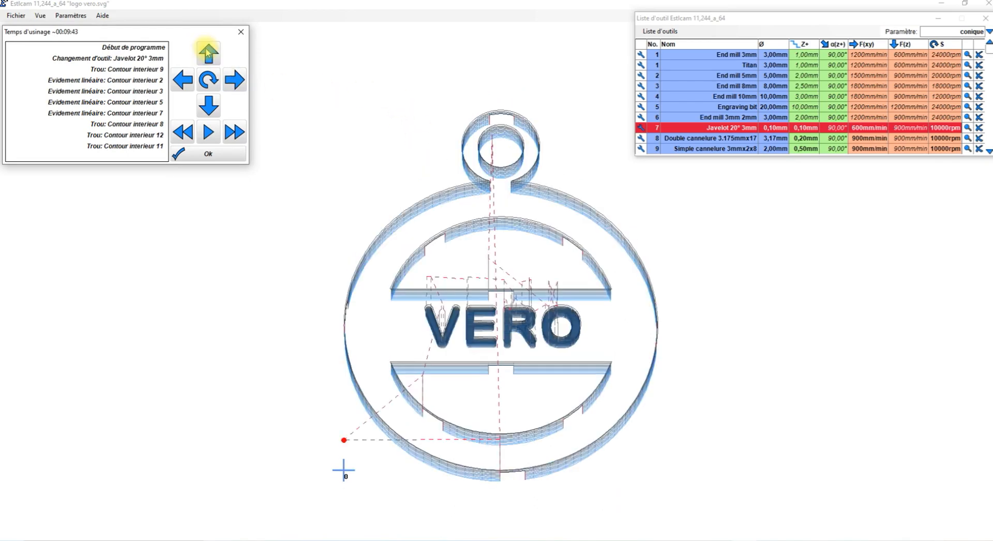
left_click(207, 52)
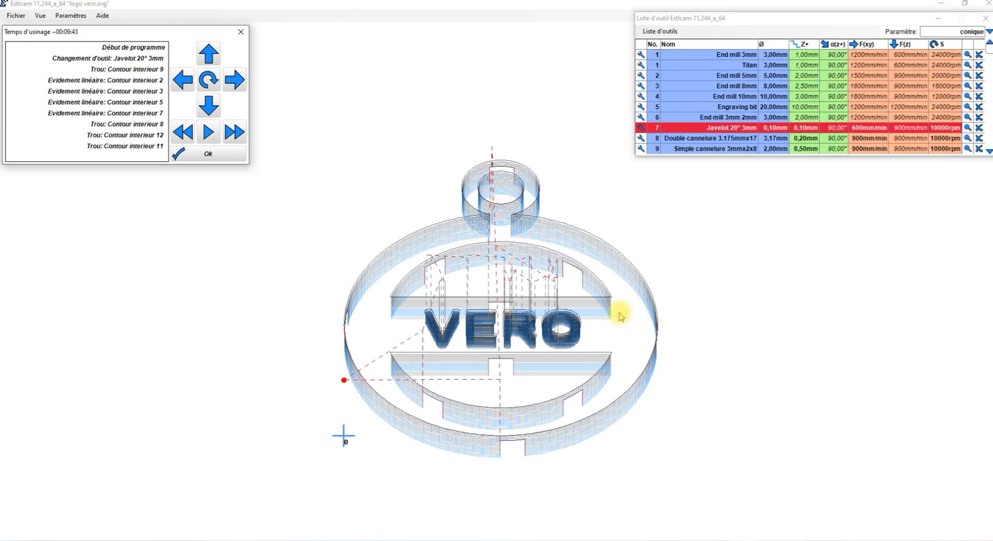
left_click(209, 155)
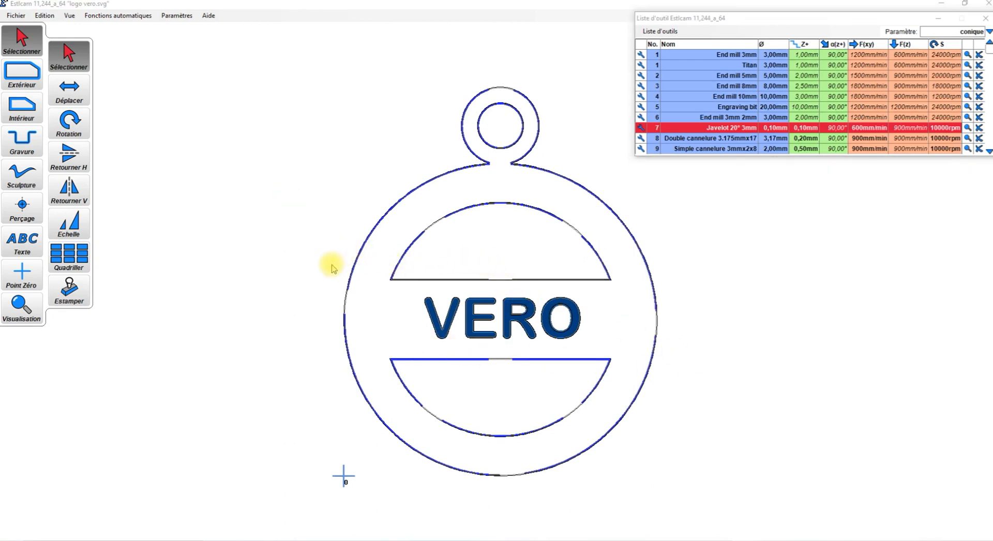
- Save the CNC program as logo vero.nc in the Aide divers CNC folder
left_click(24, 18)
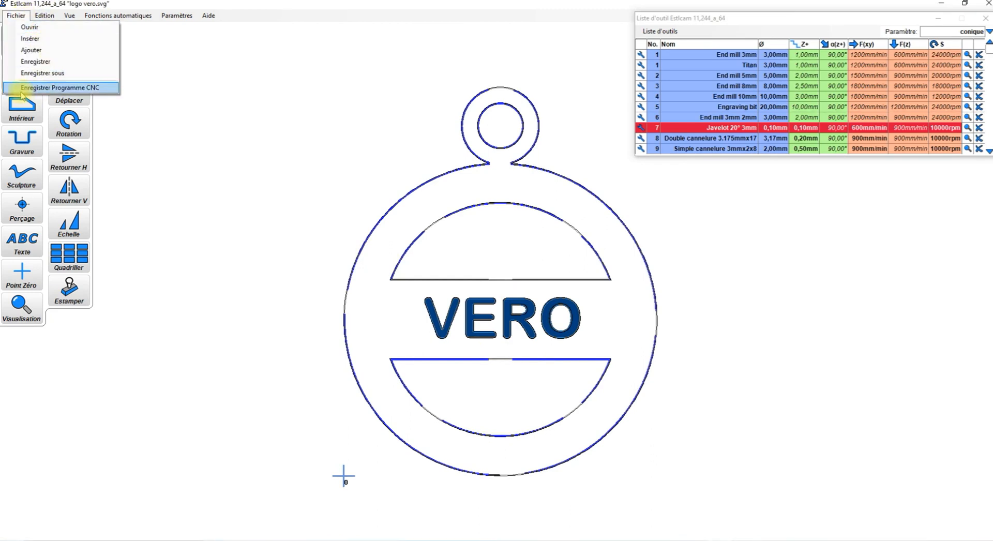
left_click(77, 89)
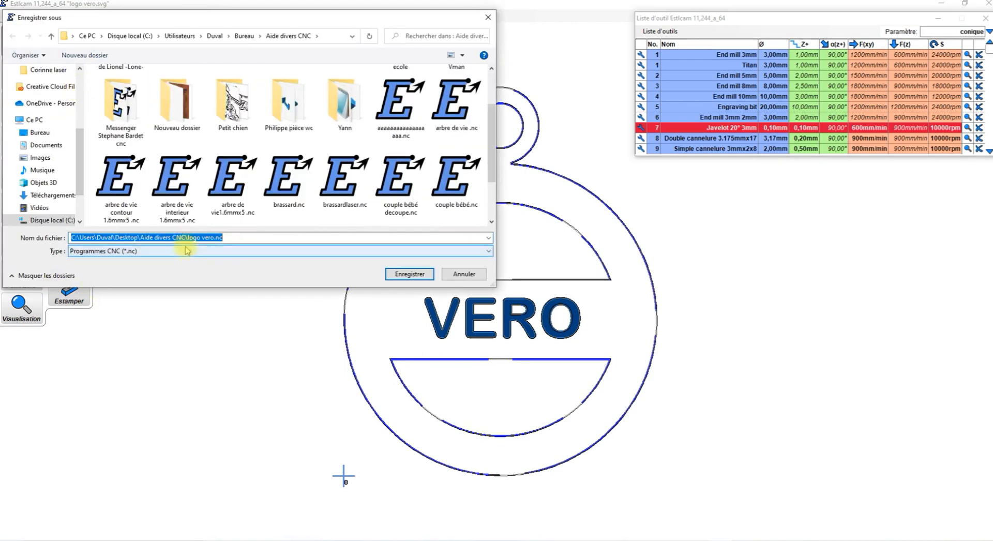
left_click(407, 276)
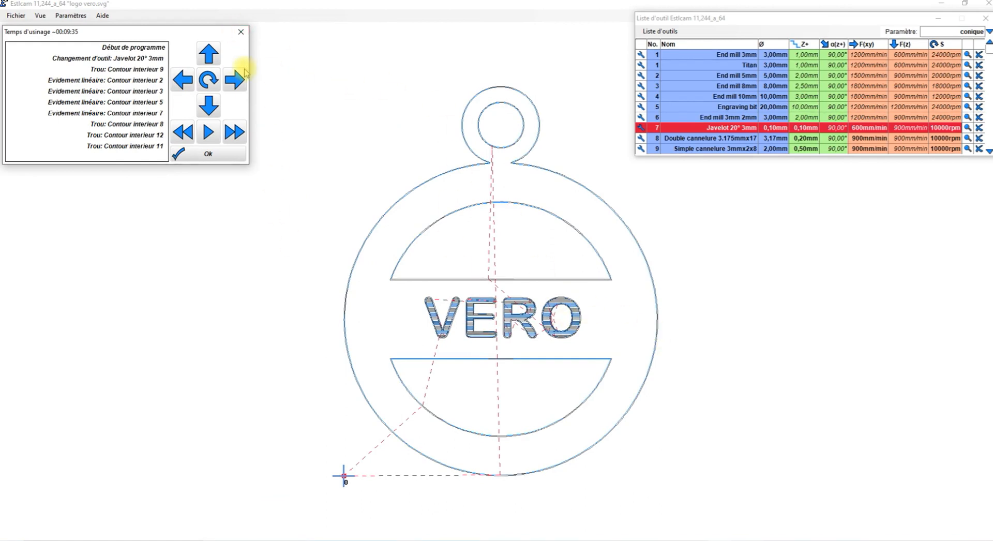
- Play the machining simulation at increased speed in a tilted view, and return to the drawing
left_click(209, 54)
left_click(209, 133)
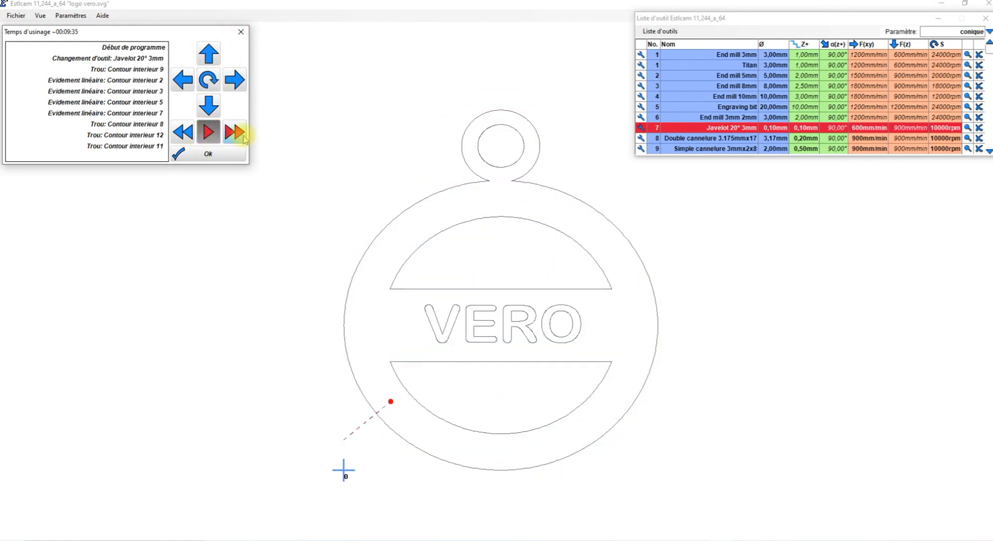
left_click(237, 133)
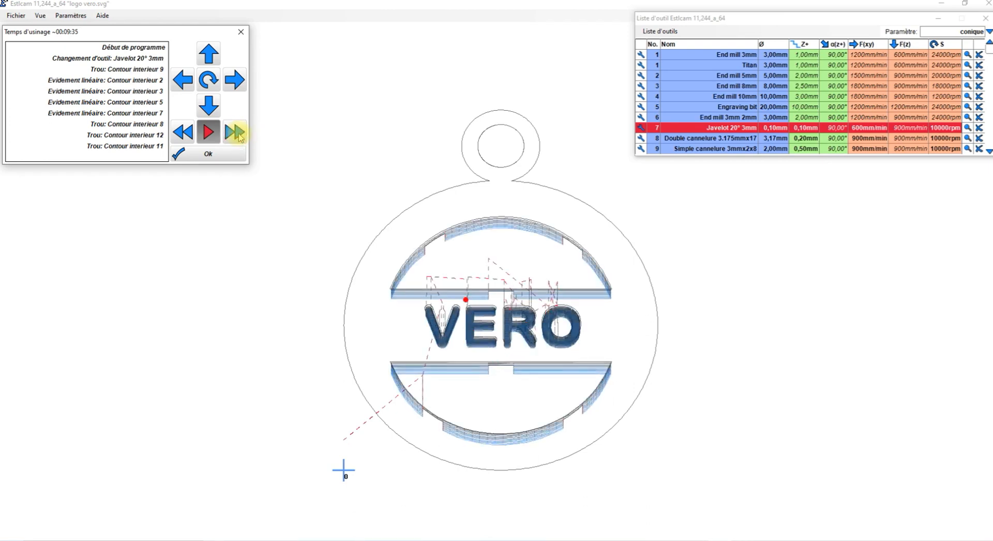
left_click(217, 154)
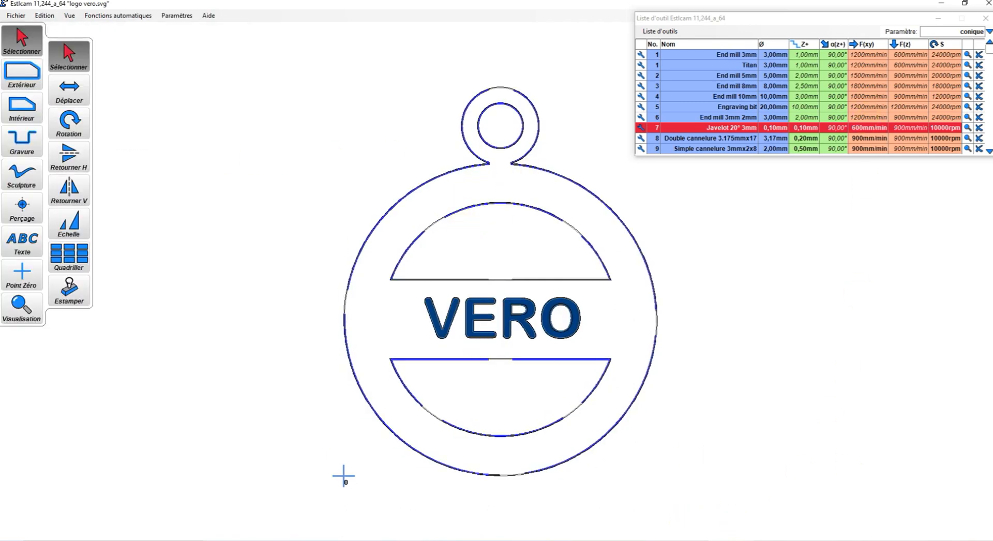
- Switch to Grblcontrol (Candle) and open logo vero.nc from the Aide divers CNC folder
mouse_move(767, 540)
left_click(716, 523)
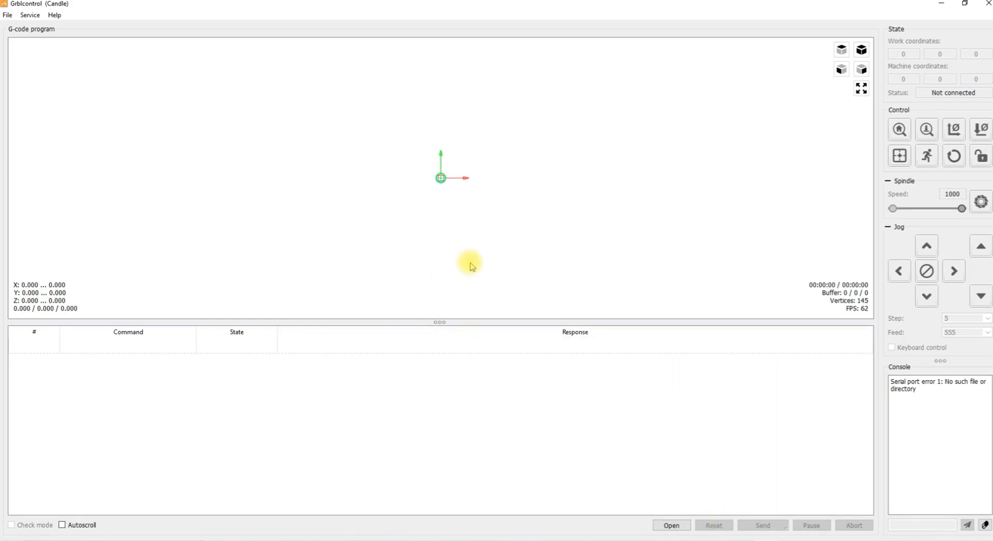
left_click(7, 15)
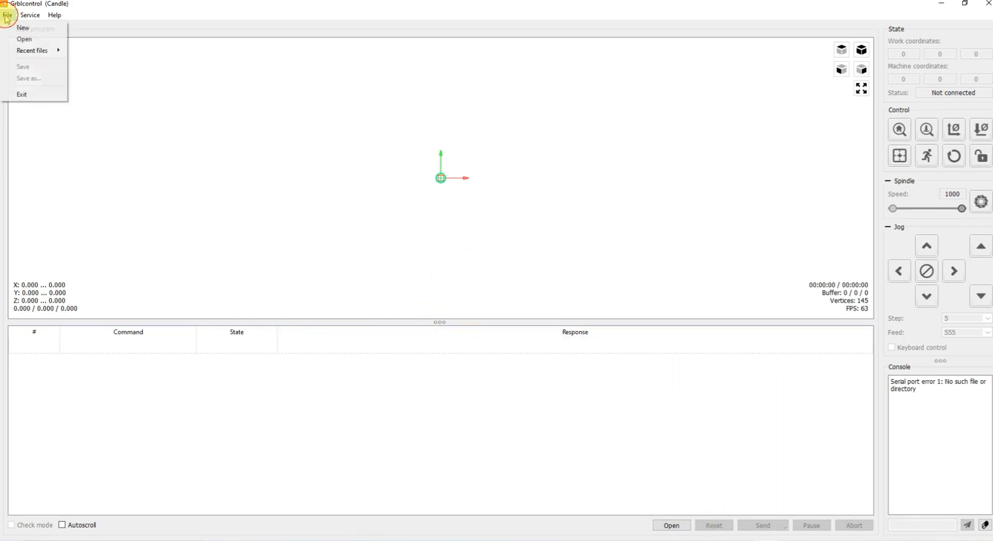
left_click(23, 40)
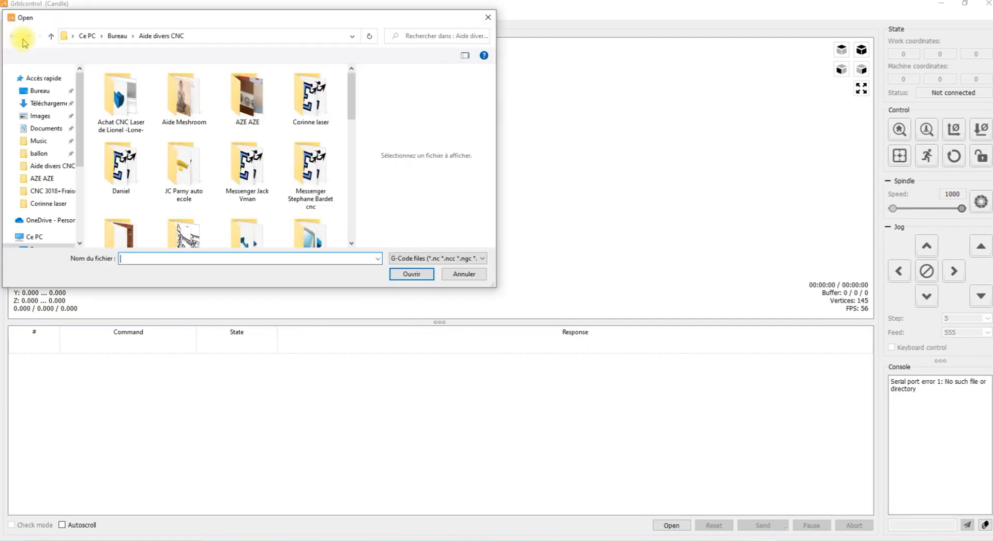
scroll(222, 171, "down", 10)
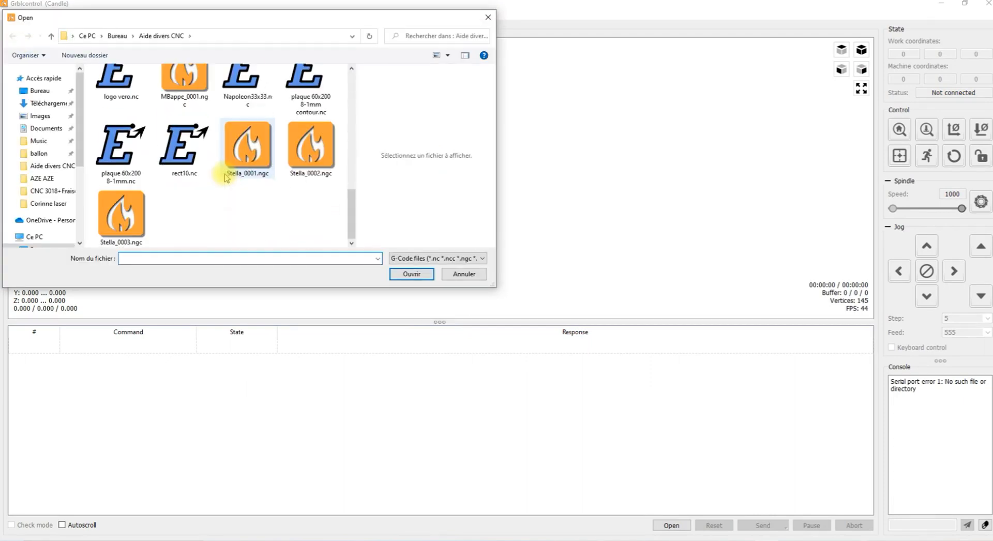
scroll(225, 178, "up", 1)
scroll(224, 170, "up", 2)
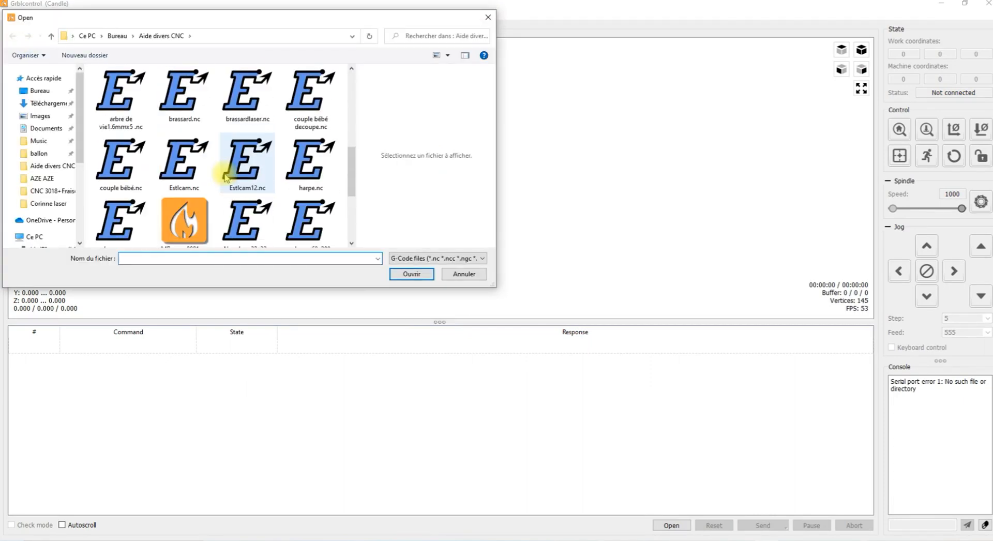
scroll(223, 173, "down", 1)
left_click(120, 209)
left_click(400, 274)
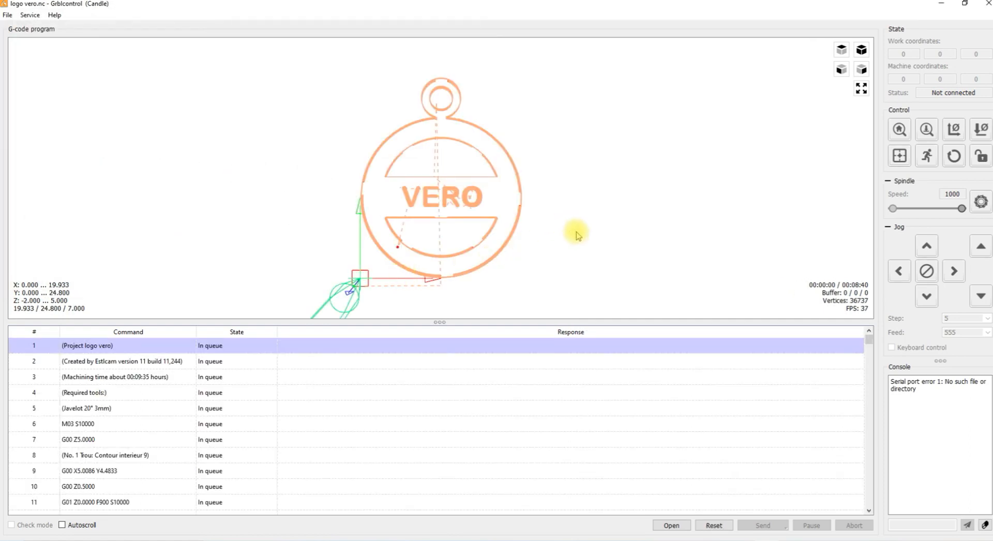
- Examine the loaded toolpath from several angles, checking the holding tabs, letters and ring hole
left_click_drag(572, 239, 594, 190)
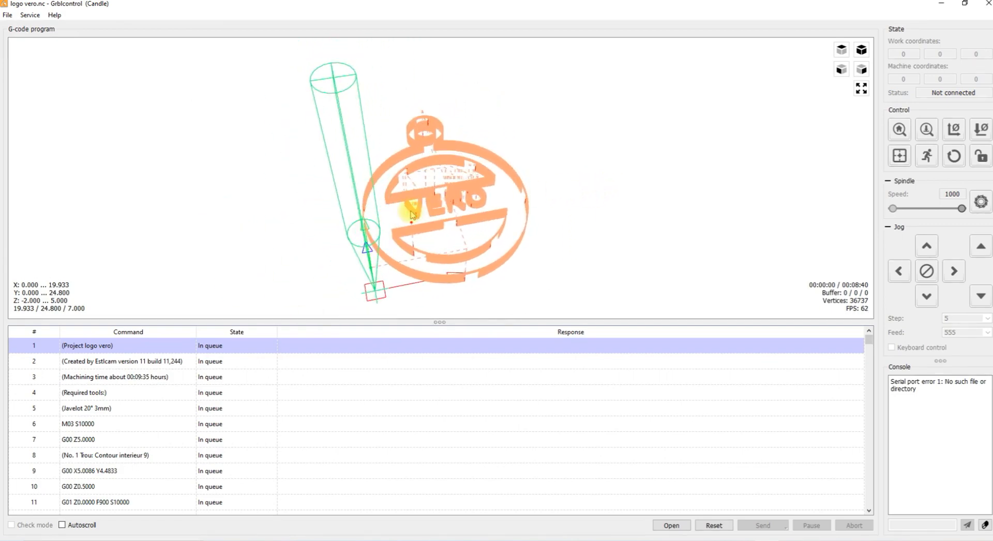
left_click_drag(599, 211, 526, 204)
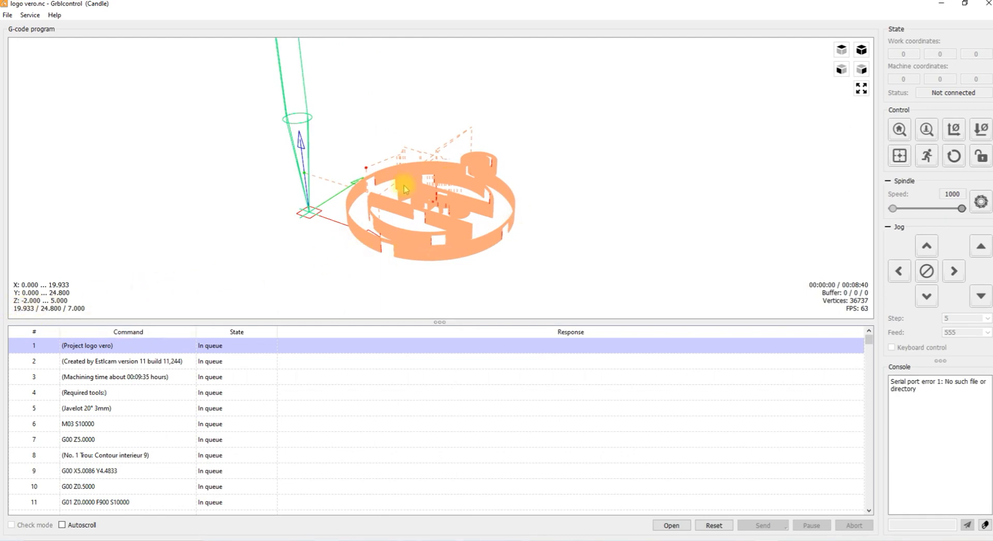
left_click_drag(281, 262, 297, 288)
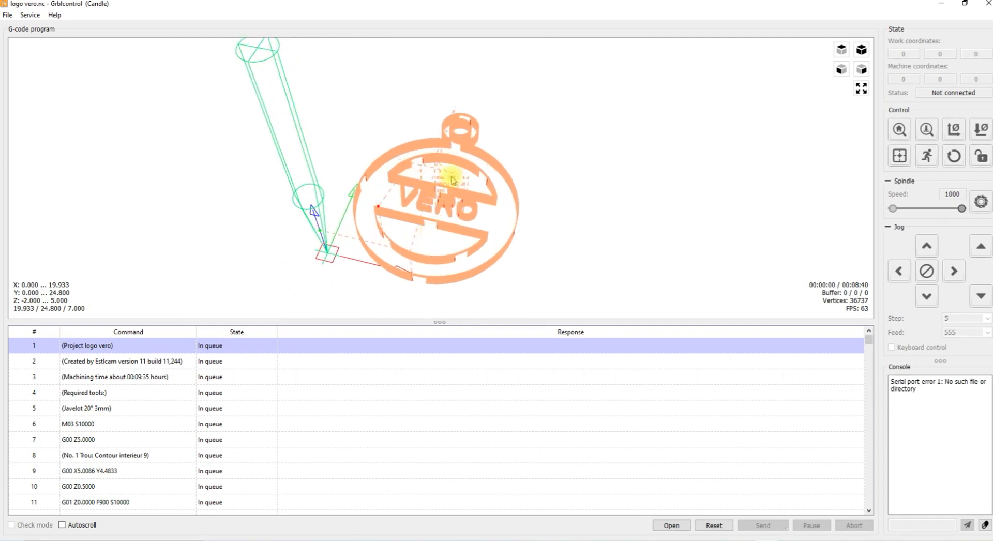
left_click_drag(659, 288, 439, 114)
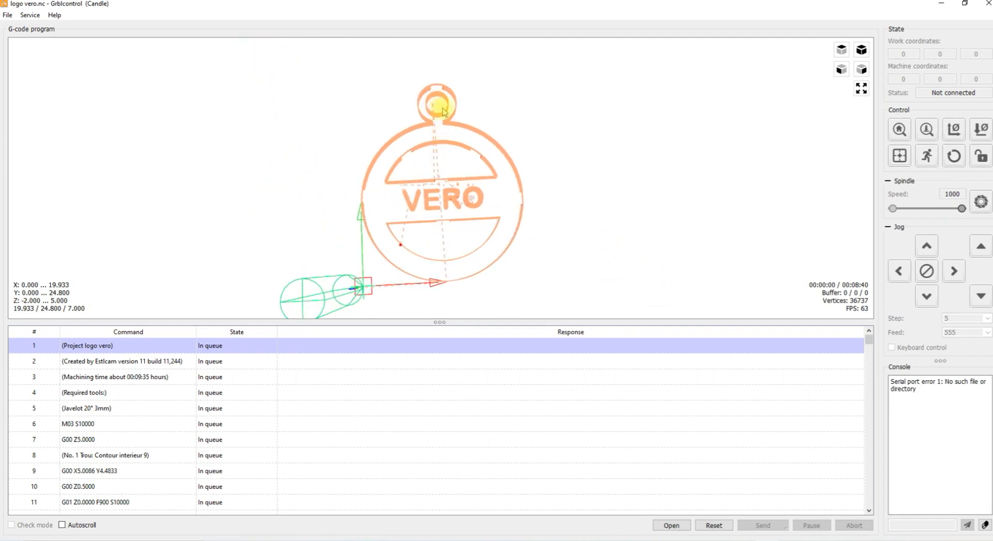
mouse_move(641, 216)
left_mouse_down()
mouse_move(637, 230)
mouse_move(635, 208)
mouse_move(641, 231)
left_mouse_up()
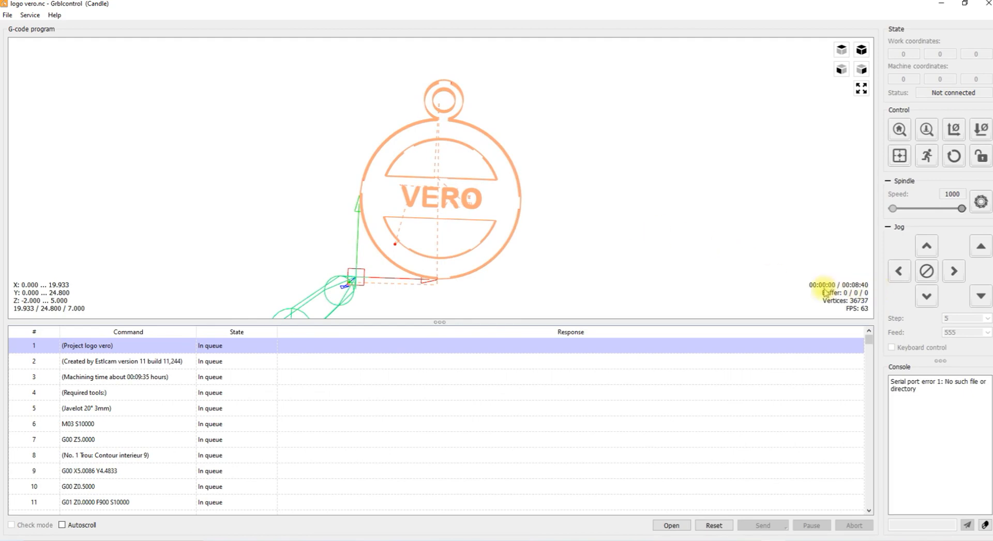
left_click_drag(594, 221, 615, 269)
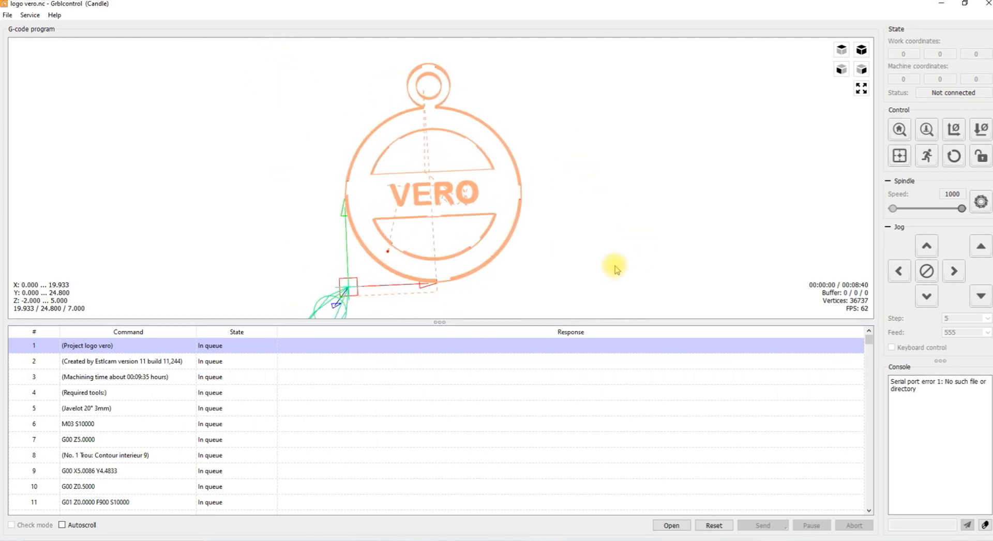